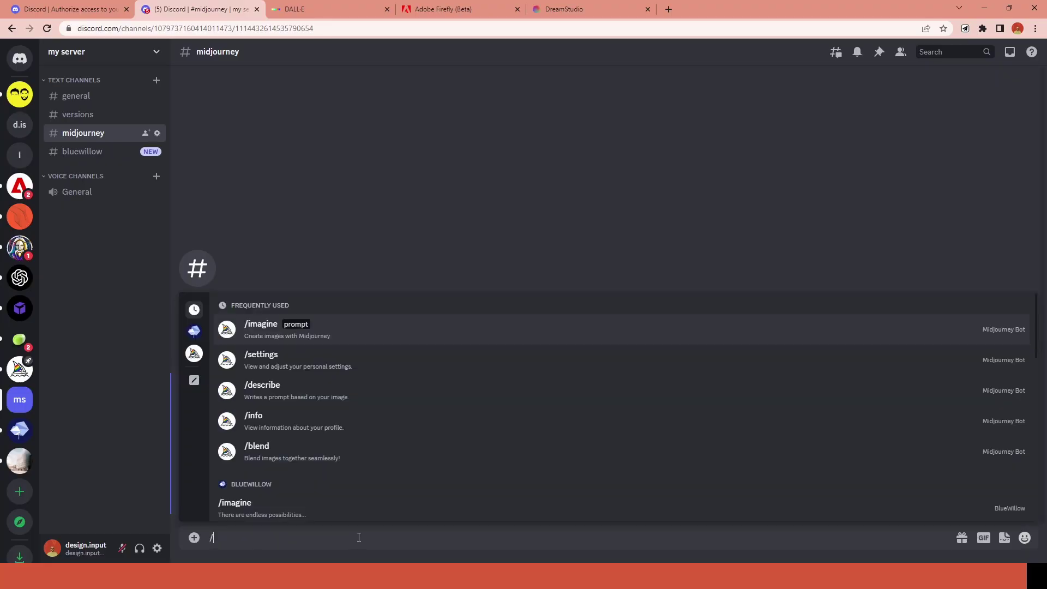
# Step: Generate a Midjourney grid from the pasted Paris facade prompt at --s 500
pyautogui.press('Return')
pyautogui.write('A wide elevation shot of a facade made by plexiglass and purple soft material in Paris, complex facade with translucent material, inspired by Gaudi, clear sky, early morning light, archidaily photography, architecture photography')
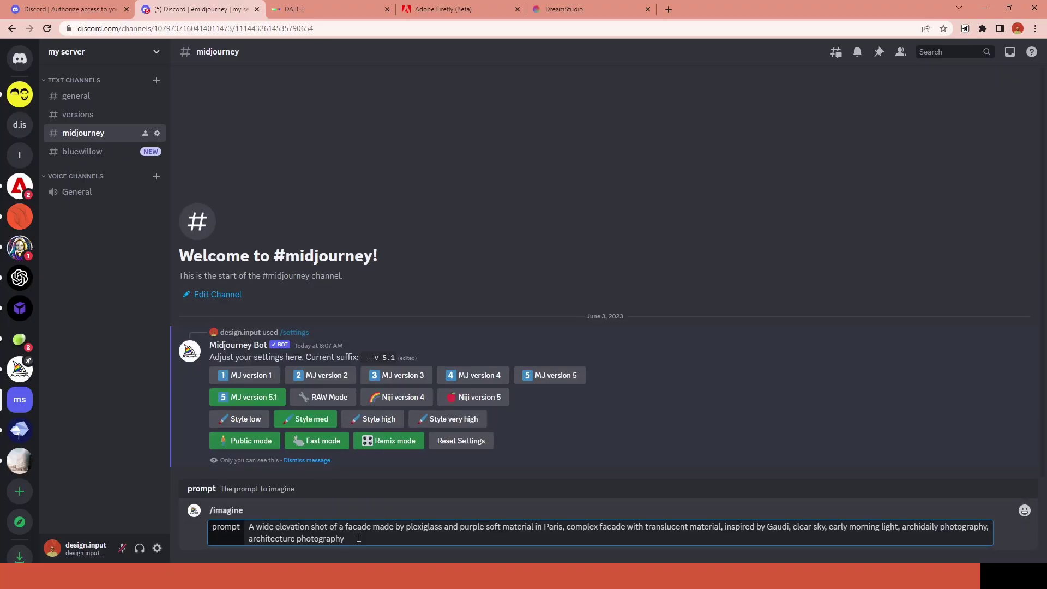
pyautogui.write('500')
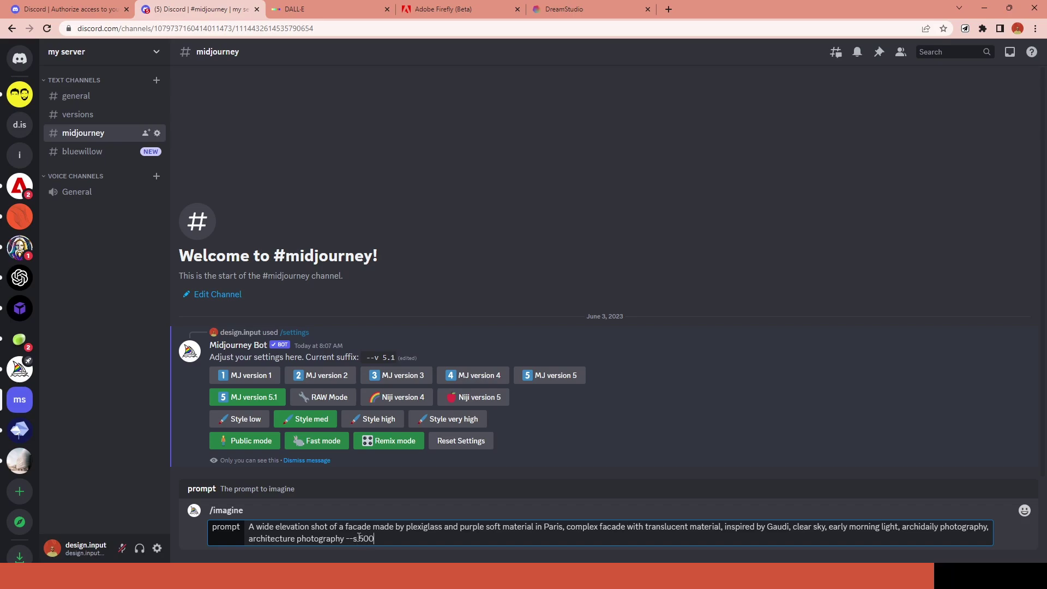
pyautogui.press('Return')
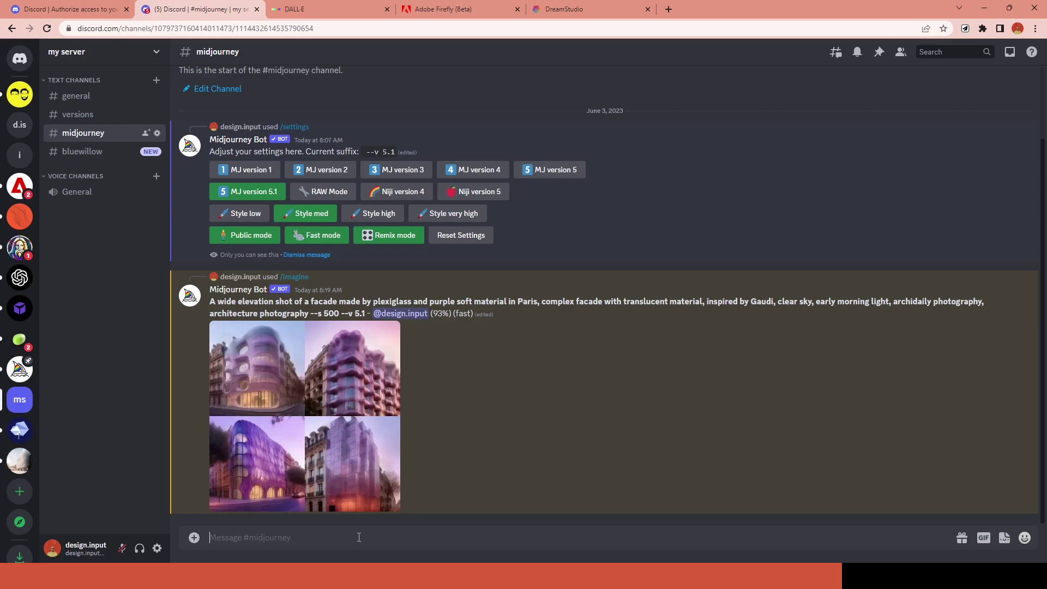
# Step: Review the finished grid, then resend the prompt with --s 600 --c 50
pyautogui.click(306, 415)
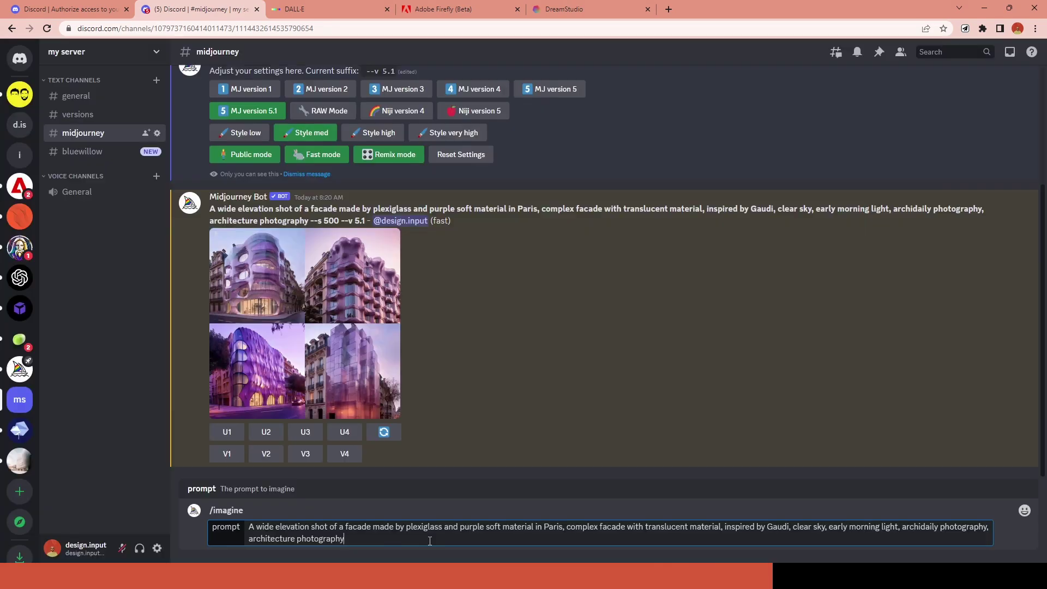
pyautogui.write('--s 600 --c 50')
pyautogui.press('Return')
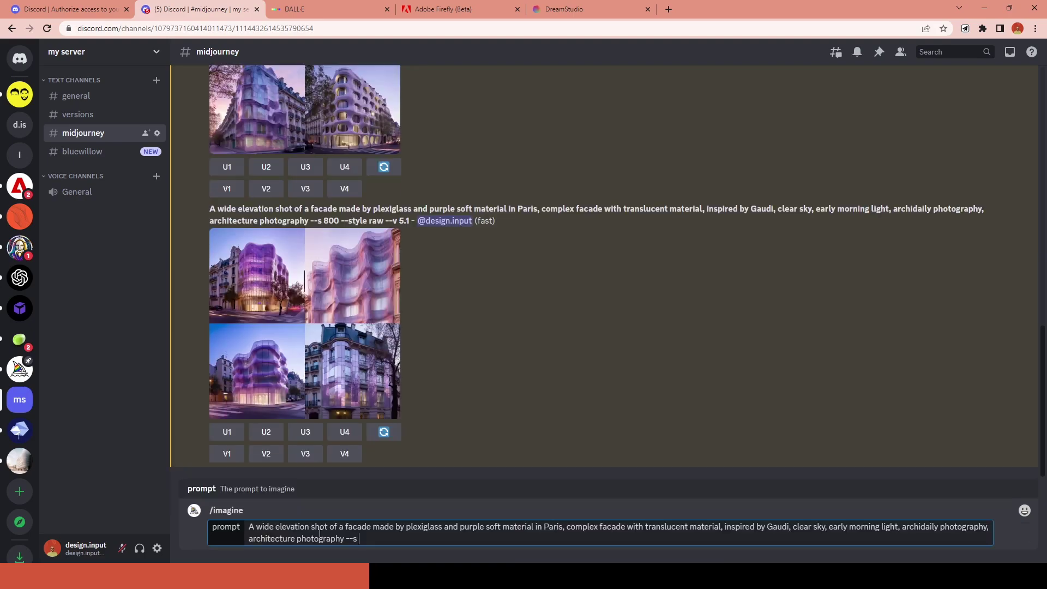
# Step: Resend the facade prompt at --s 1000 with a ::2 weight after 'material'
pyautogui.press('Return')
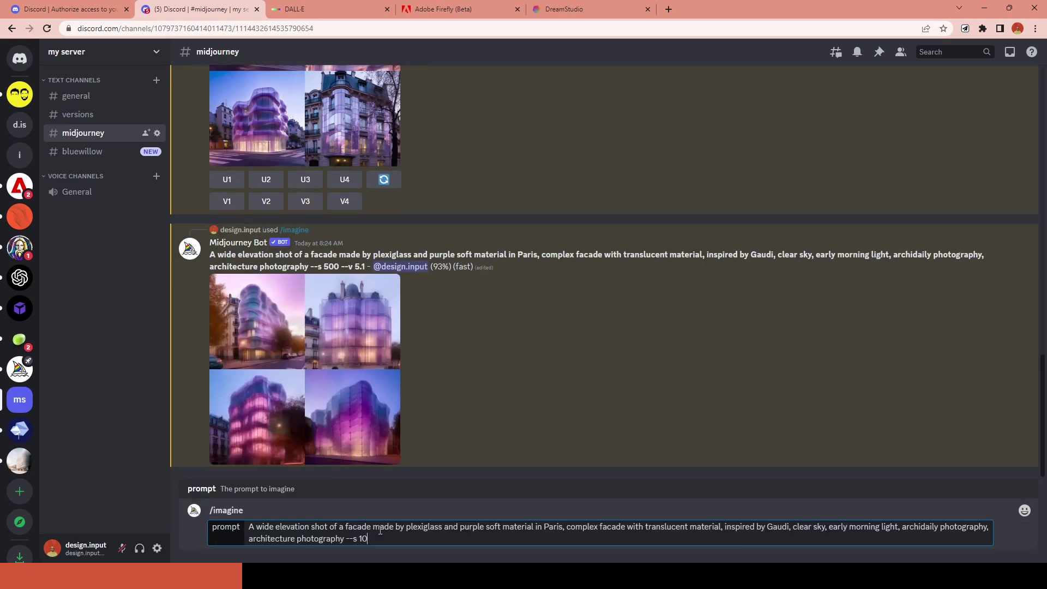
pyautogui.write('00')
pyautogui.click(518, 527)
pyautogui.write('::2')
pyautogui.press('Return')
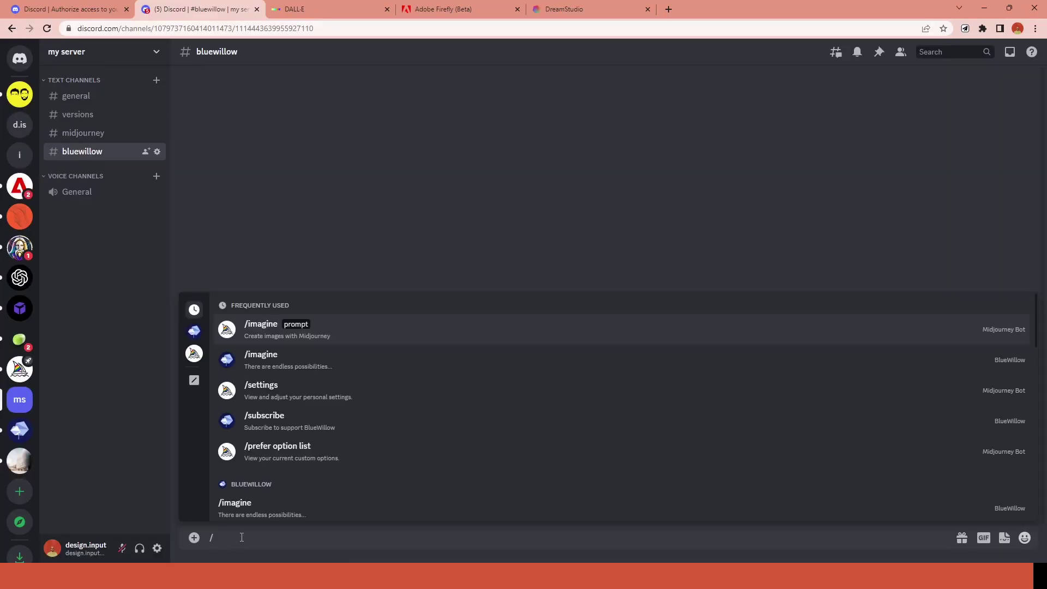
# Step: Send /subscribe in #bluewillow to display BlueWillow's subscription options
pyautogui.write('sub')
pyautogui.press('Return')
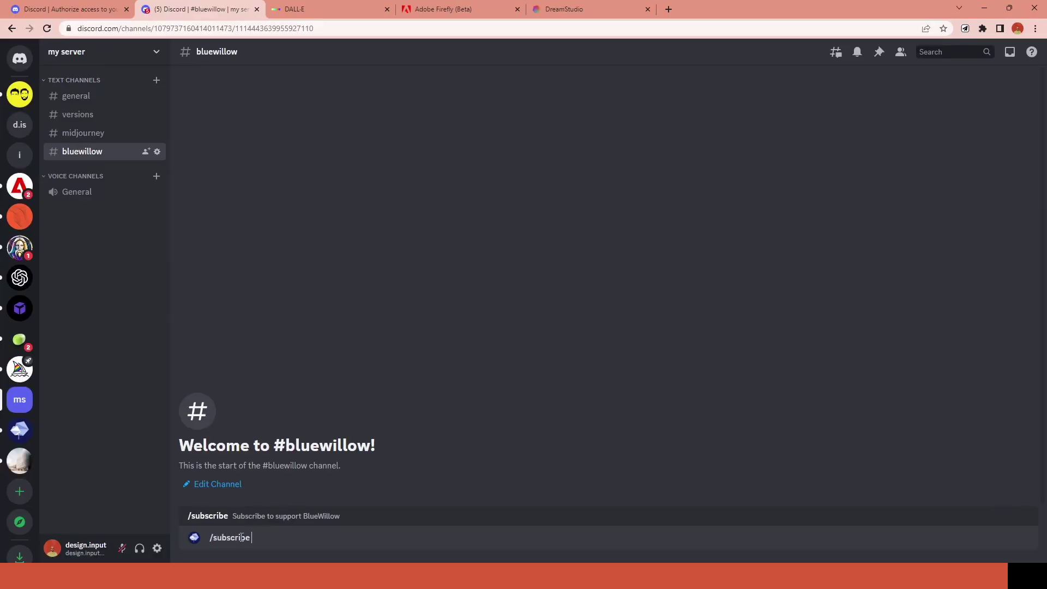
pyautogui.press('Return')
# Step: Generate the pasted facade prompt in BlueWillow, then resend it with --V4 appended
pyautogui.write('/imagine prompt')
pyautogui.hotkey('ctrl', 'v')
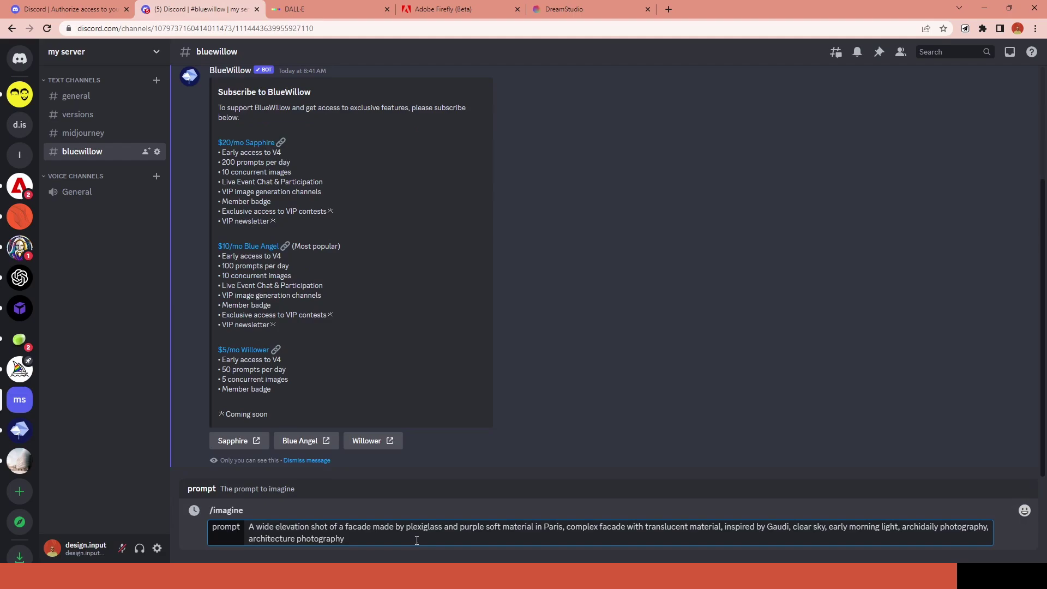
pyautogui.press('Return')
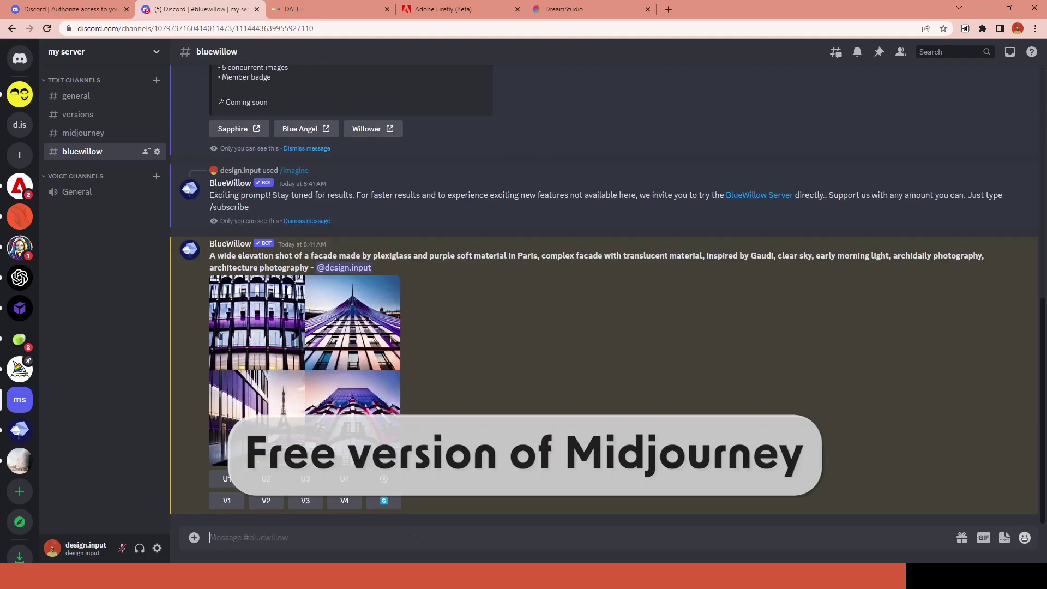
pyautogui.click(346, 397)
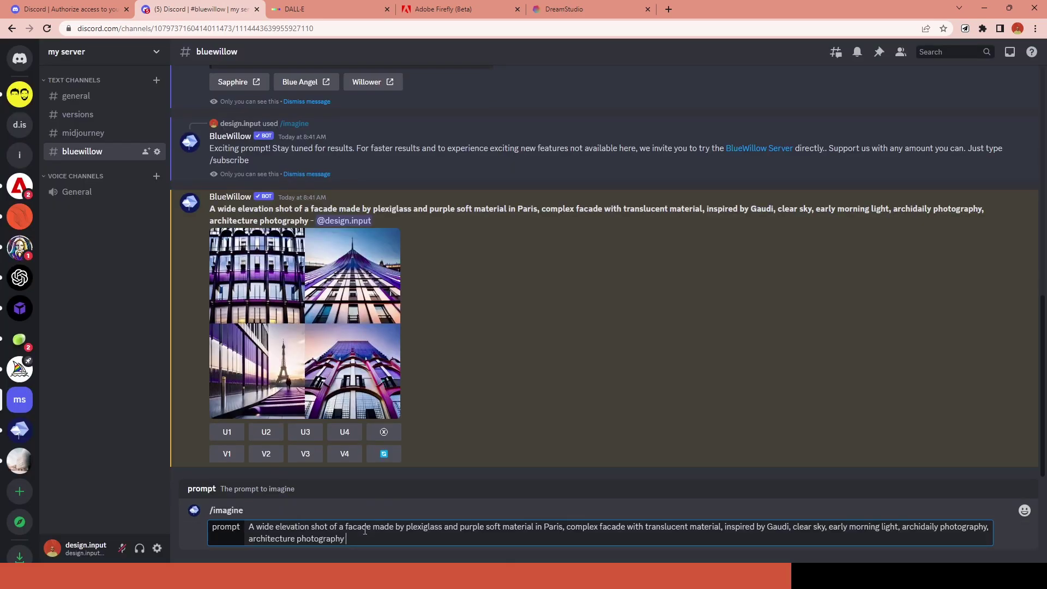
pyautogui.write('-V4')
pyautogui.press('Return')
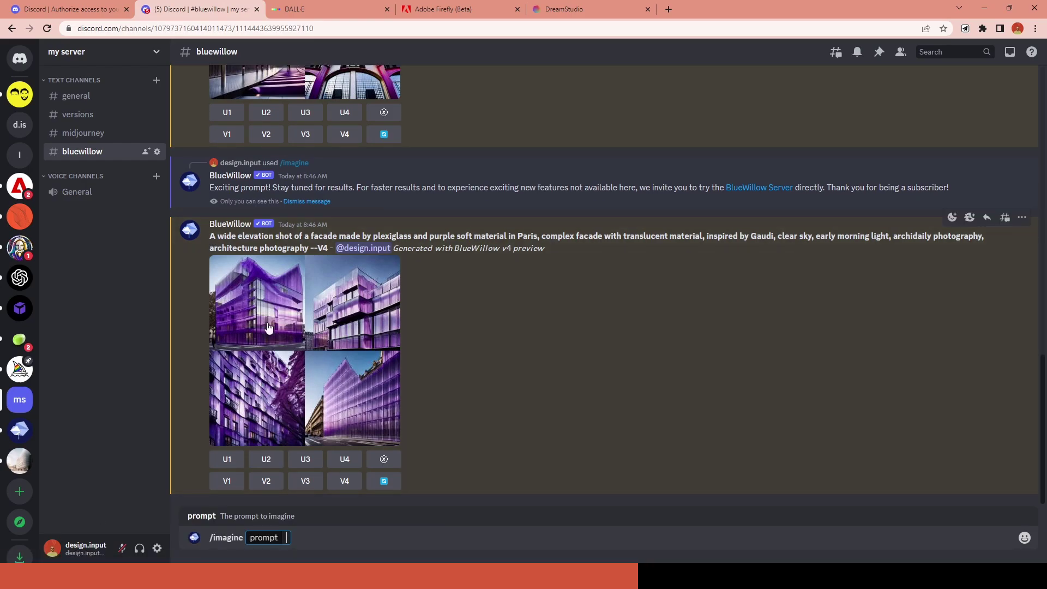
# Step: Enlarge the latest V4 grid, then select the earlier prompt text for reuse
pyautogui.click(267, 322)
pyautogui.click(260, 318)
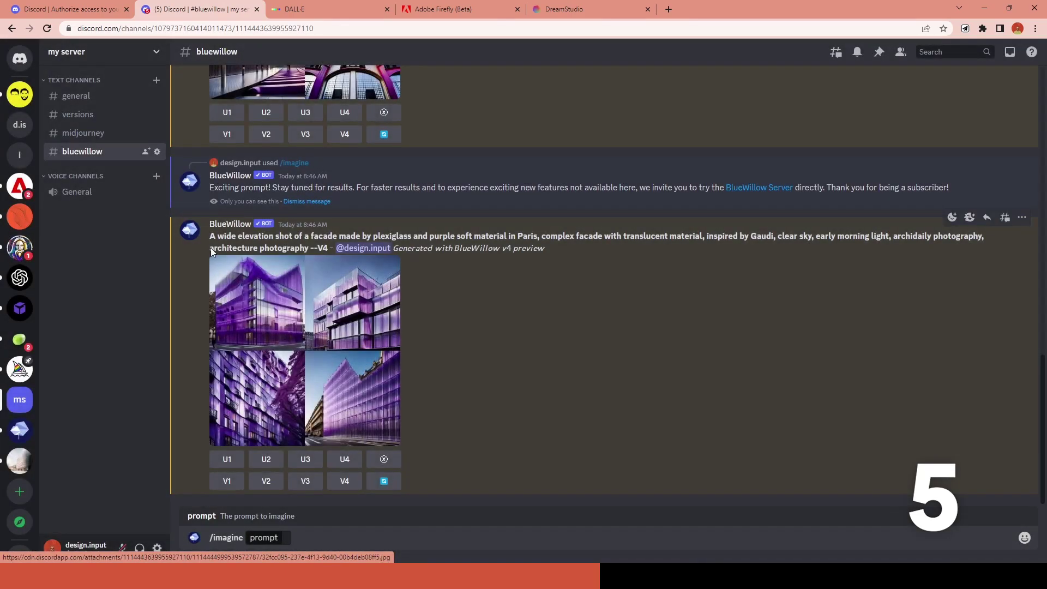
pyautogui.moveTo(211, 236); pyautogui.dragTo(327, 249)
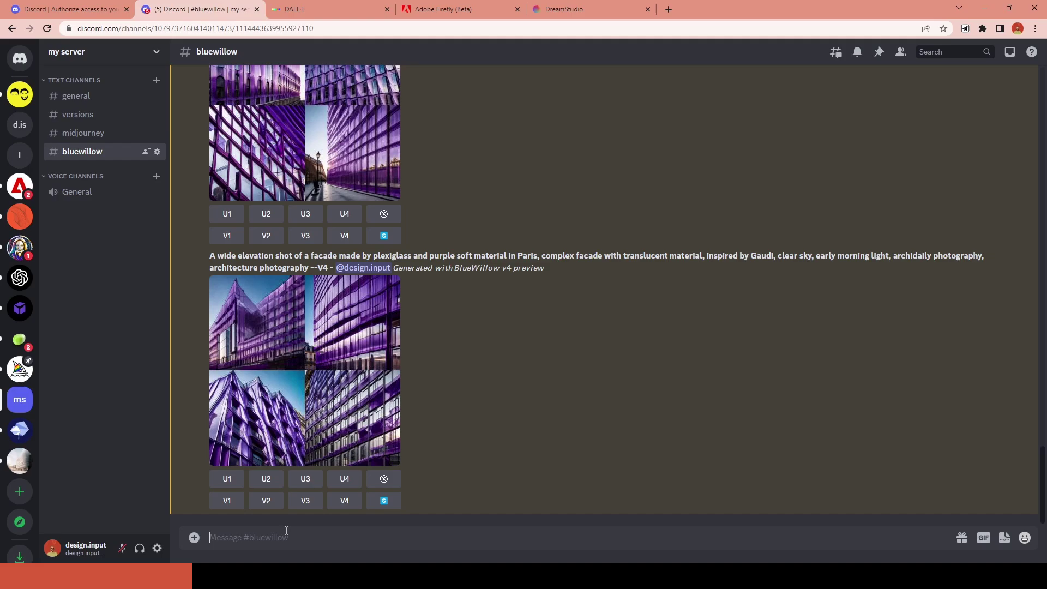
# Step: Scroll through the BlueWillow results, enlarging each facade grid to compare them
pyautogui.scroll(5, 540, 387)
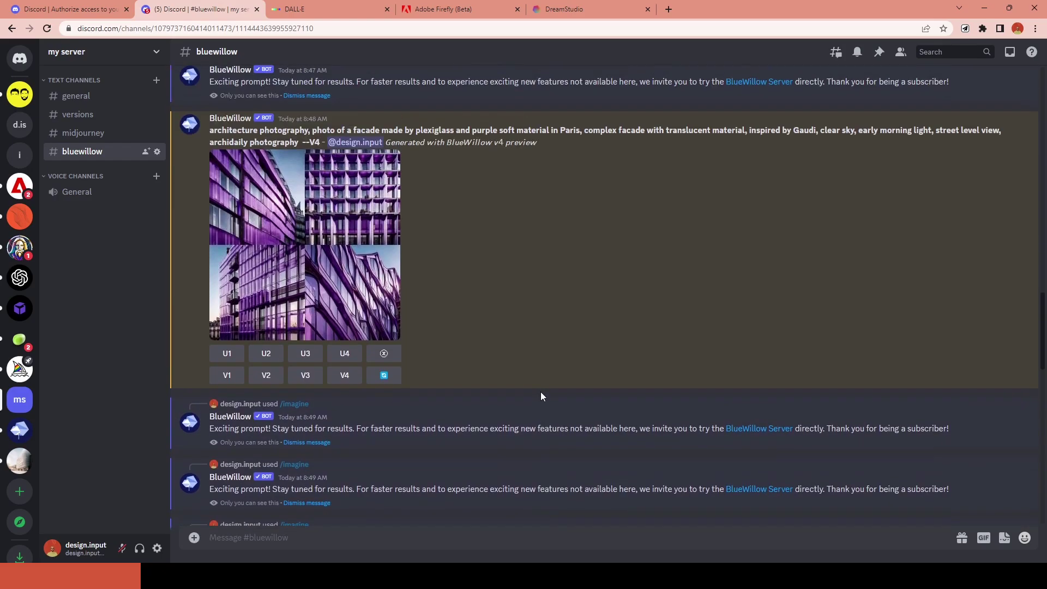
pyautogui.click(269, 394)
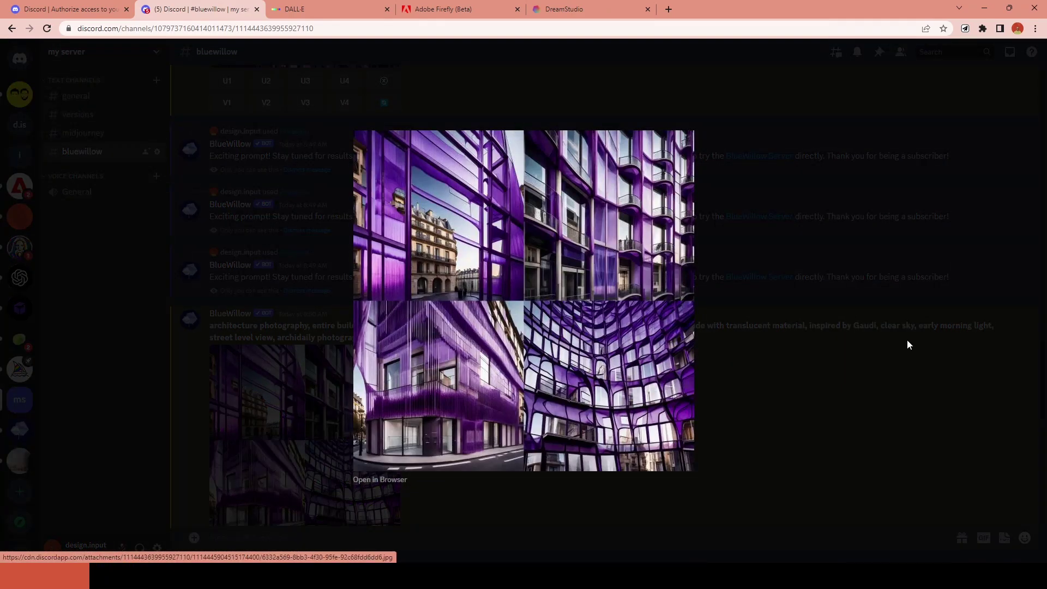
pyautogui.click(908, 339)
pyautogui.scroll(-4, 359, 415)
pyautogui.scroll(-3, 359, 414)
pyautogui.click(330, 338)
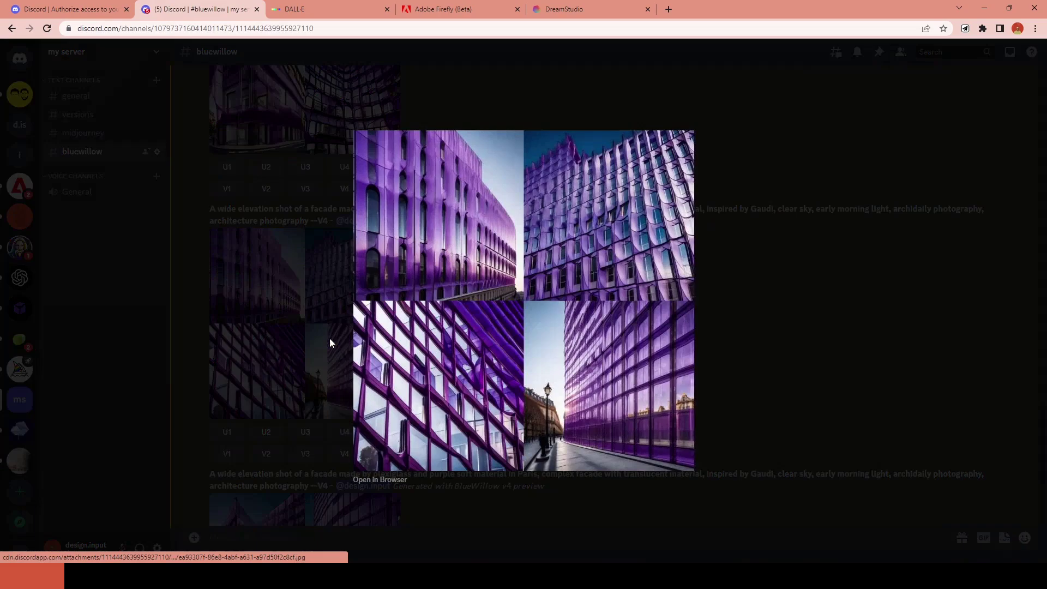
pyautogui.click(836, 303)
pyautogui.click(365, 387)
# Step: Open Leonardo.Ai sign-up from the invite email, enter a username, and choose Architecture
pyautogui.click(751, 369)
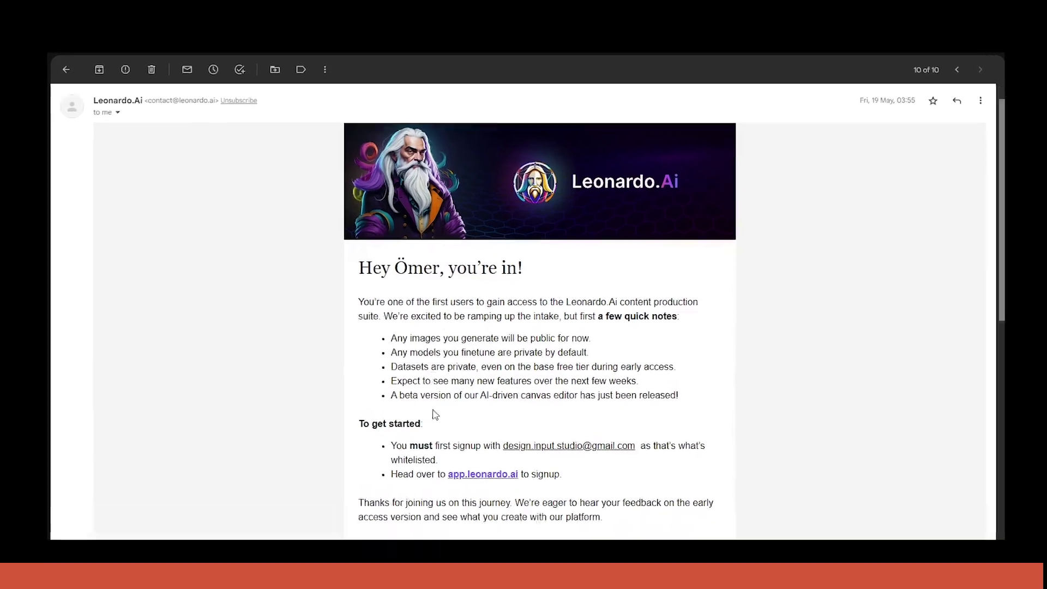
pyautogui.scroll(-4, 421, 429)
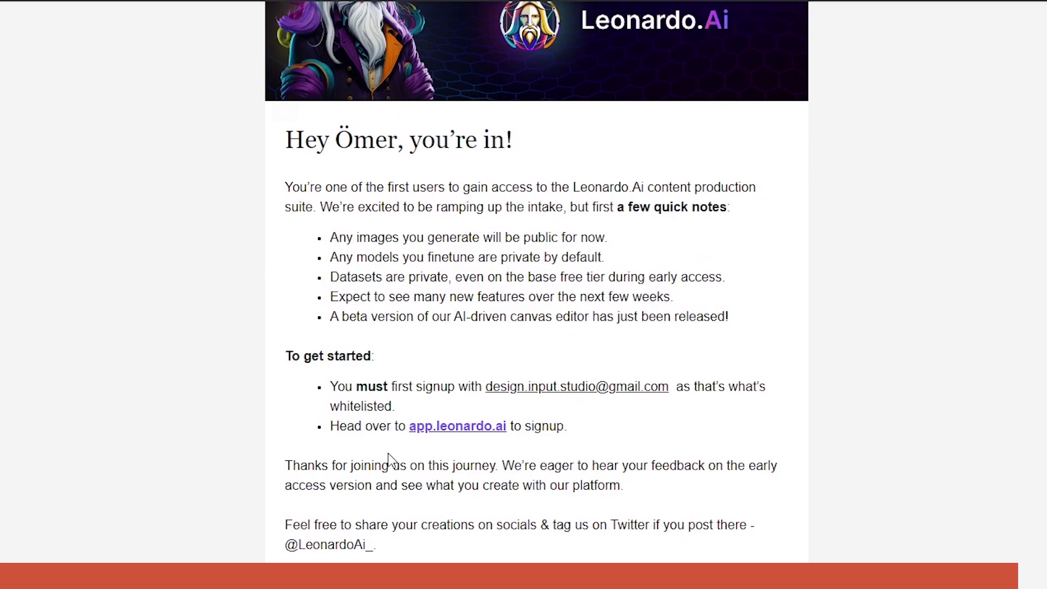
pyautogui.click(441, 429)
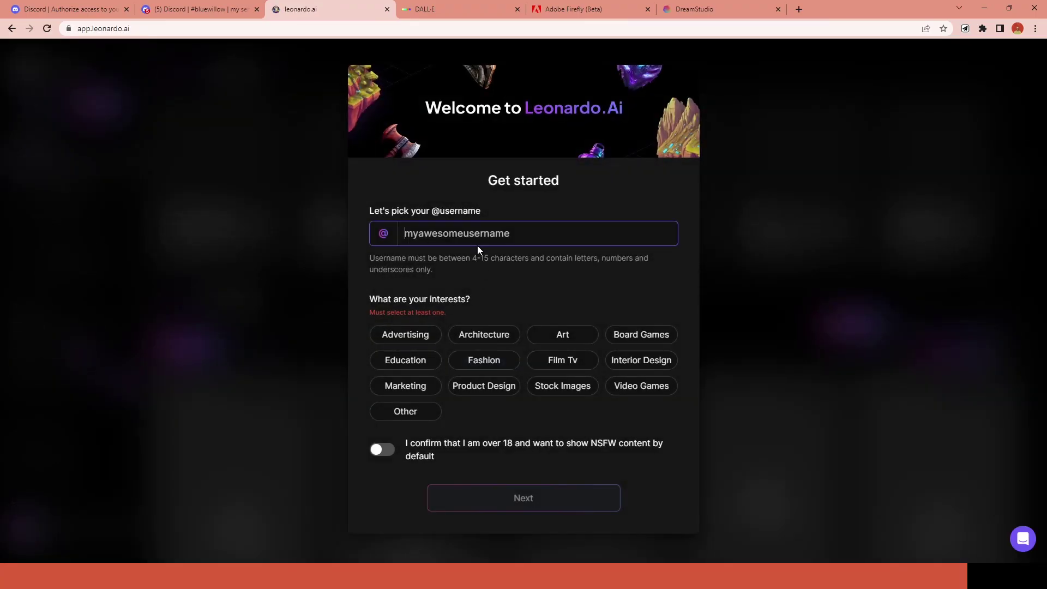
pyautogui.write('designinput')
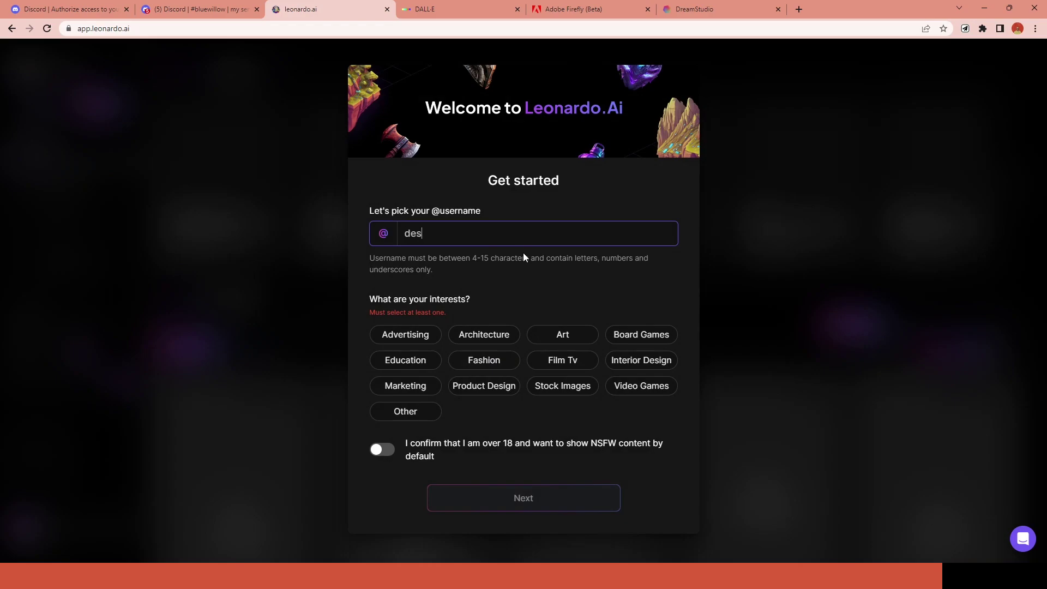
pyautogui.click(480, 335)
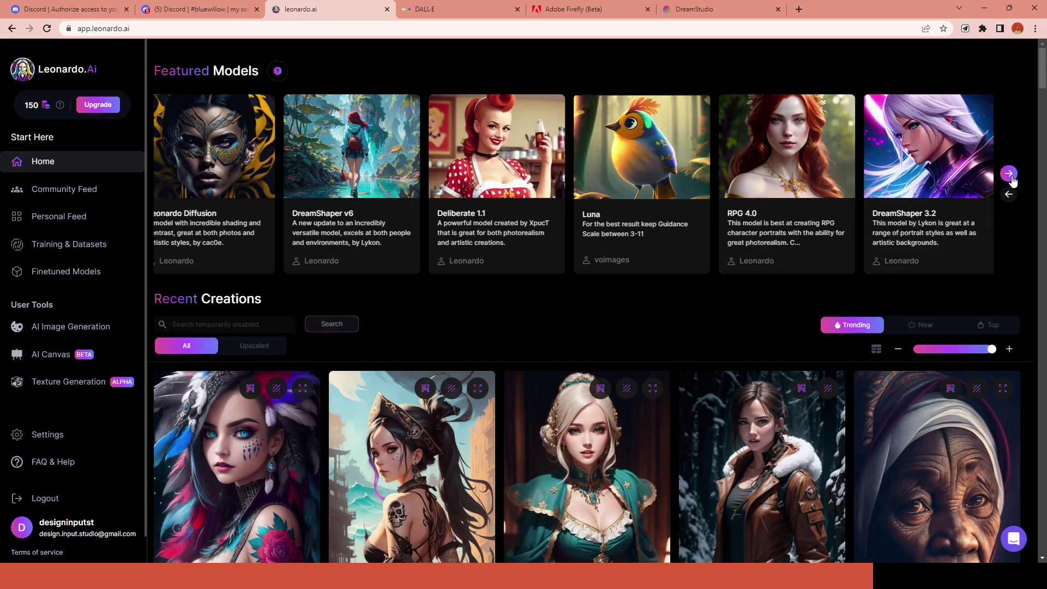
# Step: Scroll the Featured Models carousel forward, then back to its start
pyautogui.click(1009, 174)
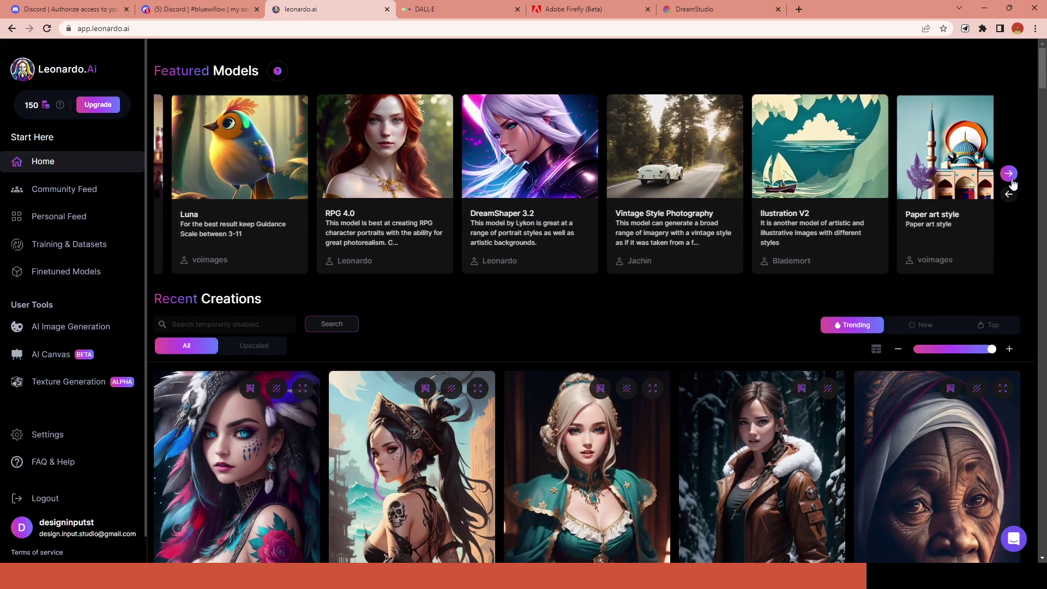
pyautogui.click(1009, 174)
pyautogui.click(1009, 174)
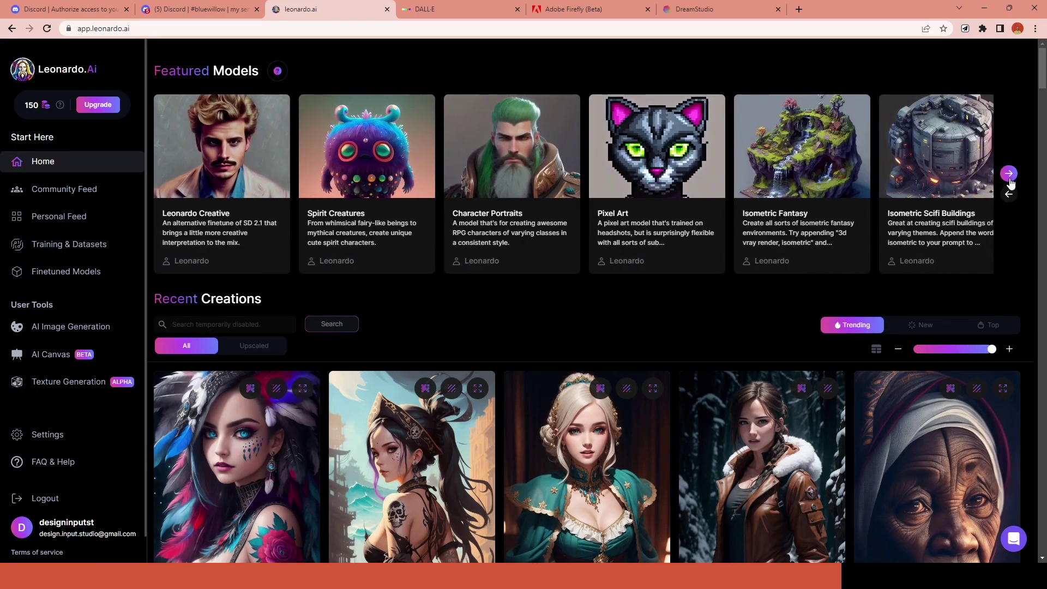
pyautogui.click(1009, 174)
pyautogui.click(1009, 175)
pyautogui.click(1009, 175)
pyautogui.click(1008, 194)
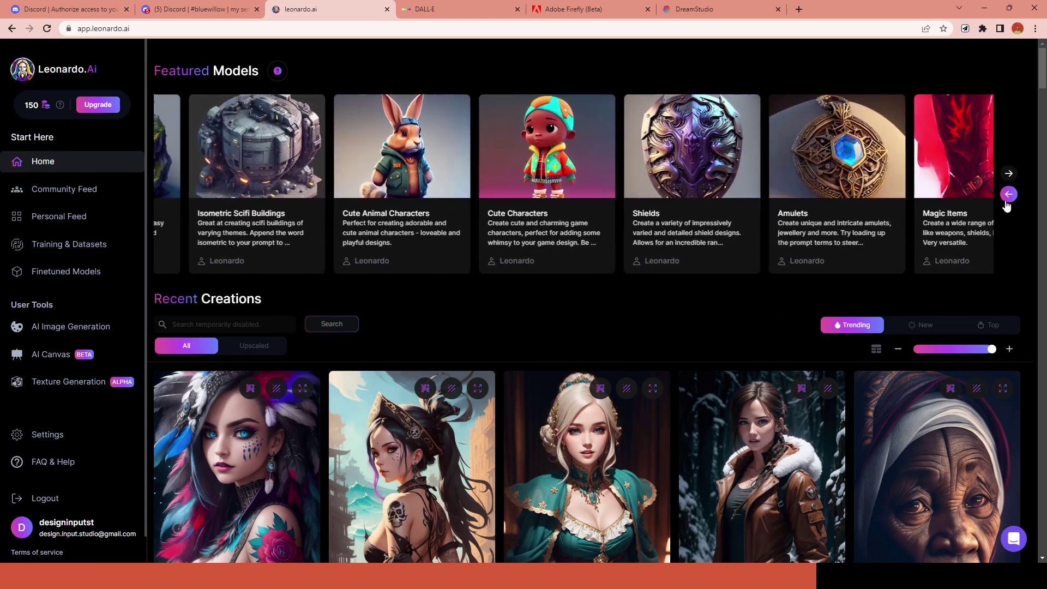
pyautogui.click(1009, 194)
pyautogui.click(1009, 194)
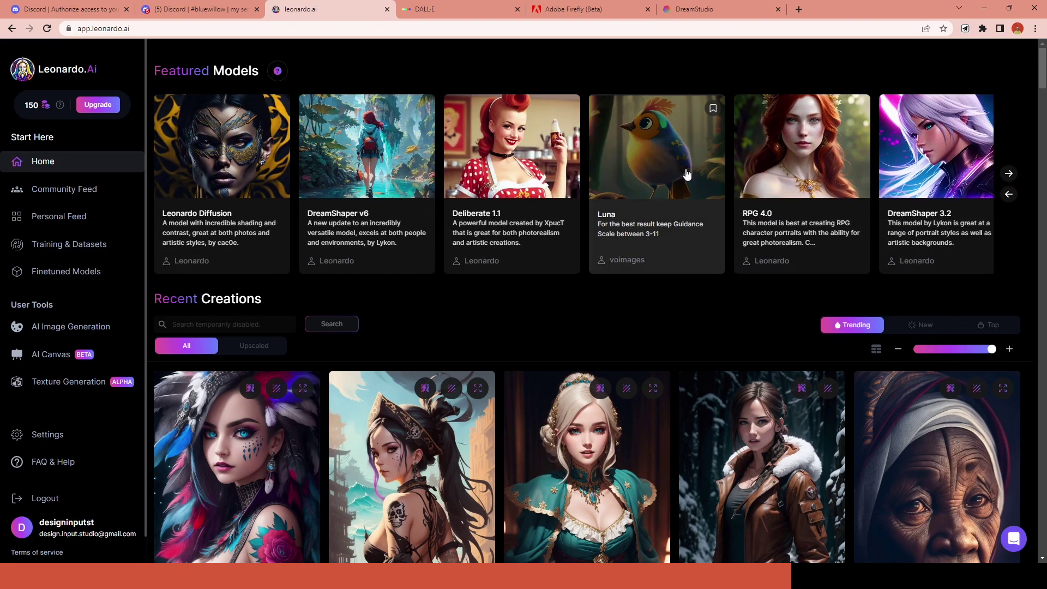
# Step: Inspect Leonardo Diffusion and Deliberate 1.1 details, then view Community and Platform finetuned models
pyautogui.click(284, 180)
pyautogui.press('Right')
pyautogui.press('Right')
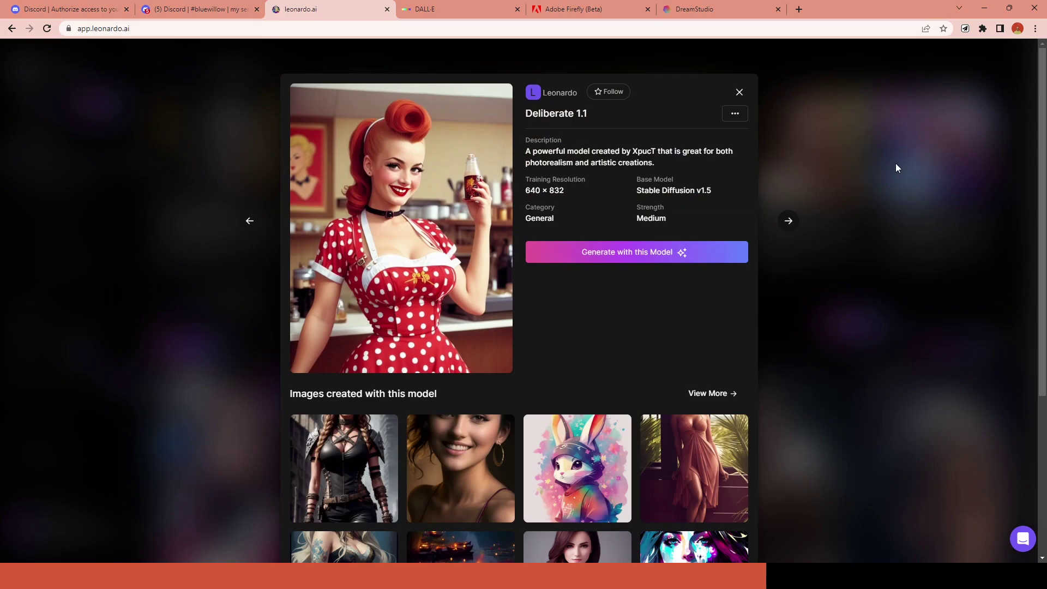
pyautogui.click(895, 168)
pyautogui.click(66, 271)
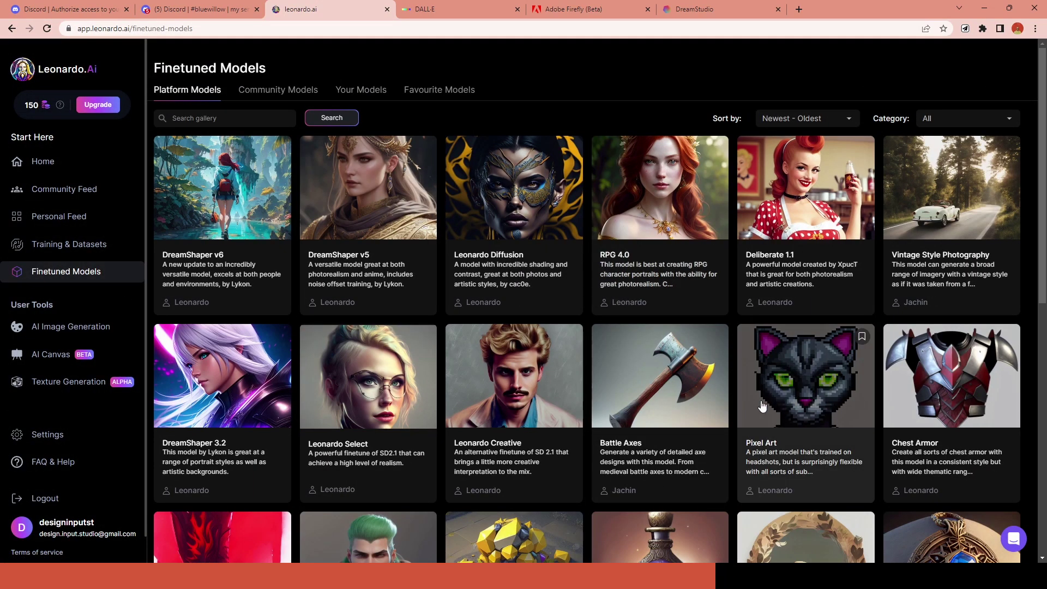
pyautogui.click(312, 96)
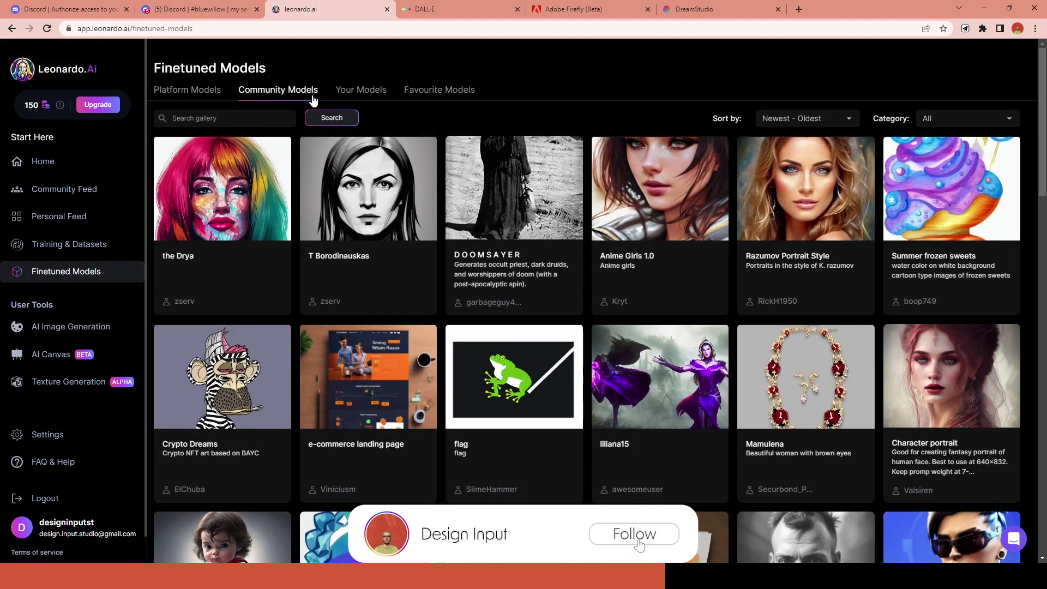
pyautogui.click(183, 91)
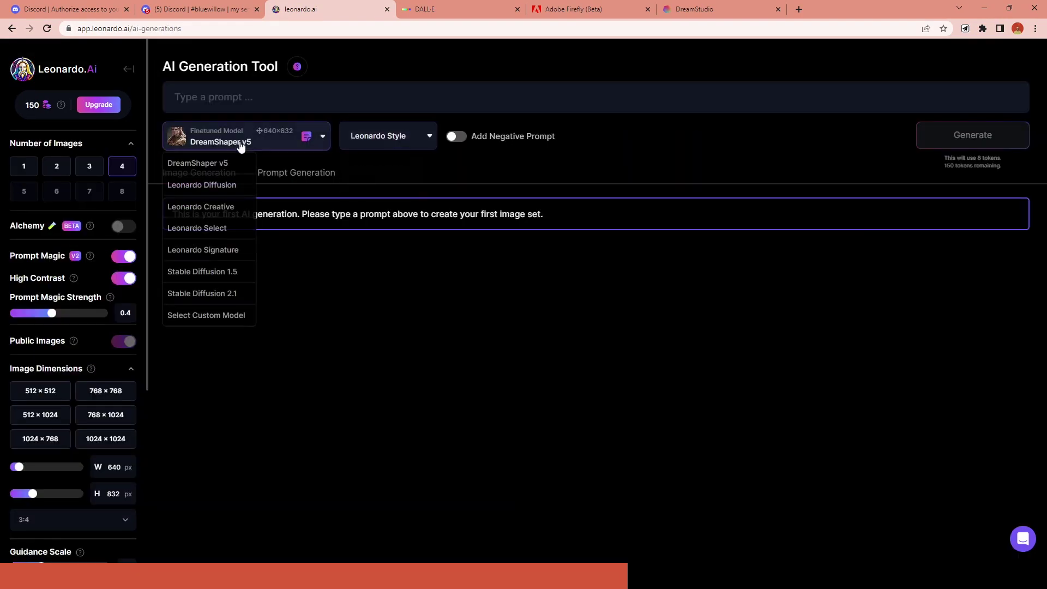
# Step: Paste the Paris facade prompt and generate a first set of four images
pyautogui.click(236, 184)
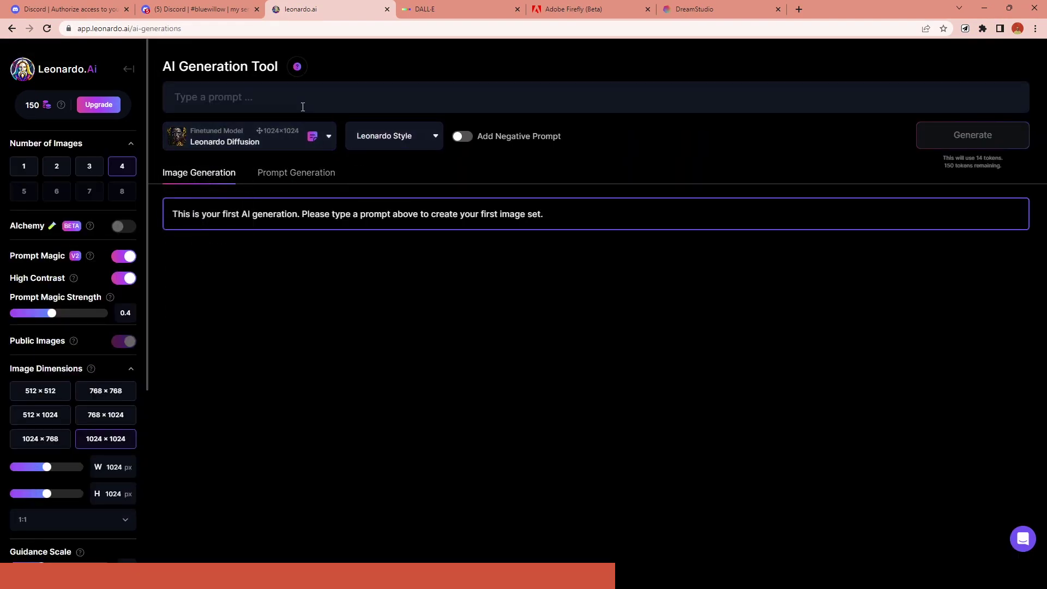
pyautogui.click(302, 103)
pyautogui.write('A wide elevation shot of a facade made by plexiglass and purple soft material in Paris, complex facade with translucent material, inspired by Gaudi, clear sky, early morning light, archidaily photography, architecture photography')
pyautogui.click(949, 147)
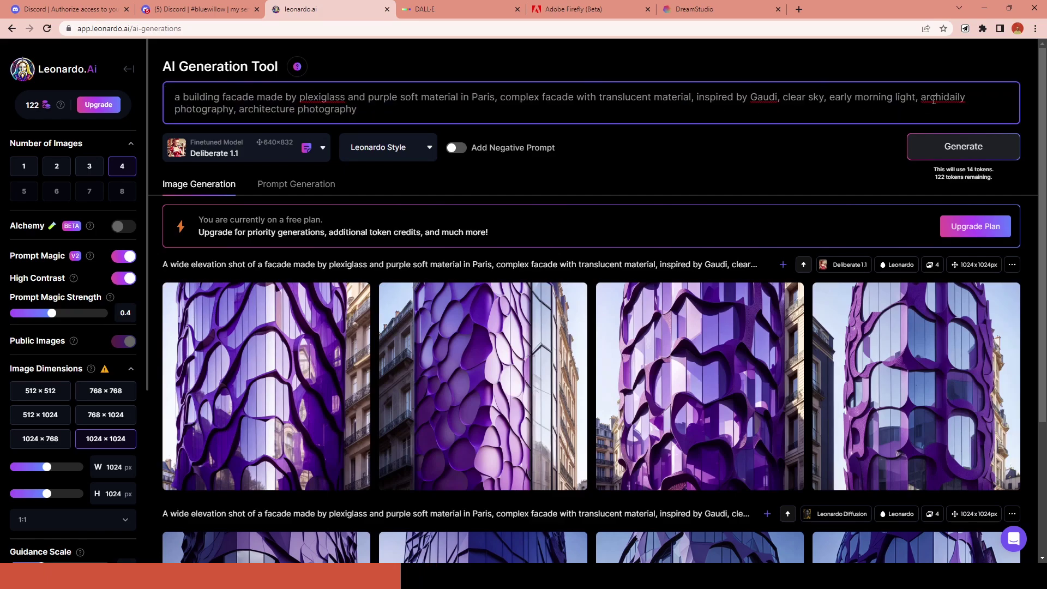
# Step: Replace the archidaily photography phrase with 'wide shot, entire building' and regenerate
pyautogui.moveTo(922, 96); pyautogui.dragTo(236, 109)
pyautogui.write('wide shot')
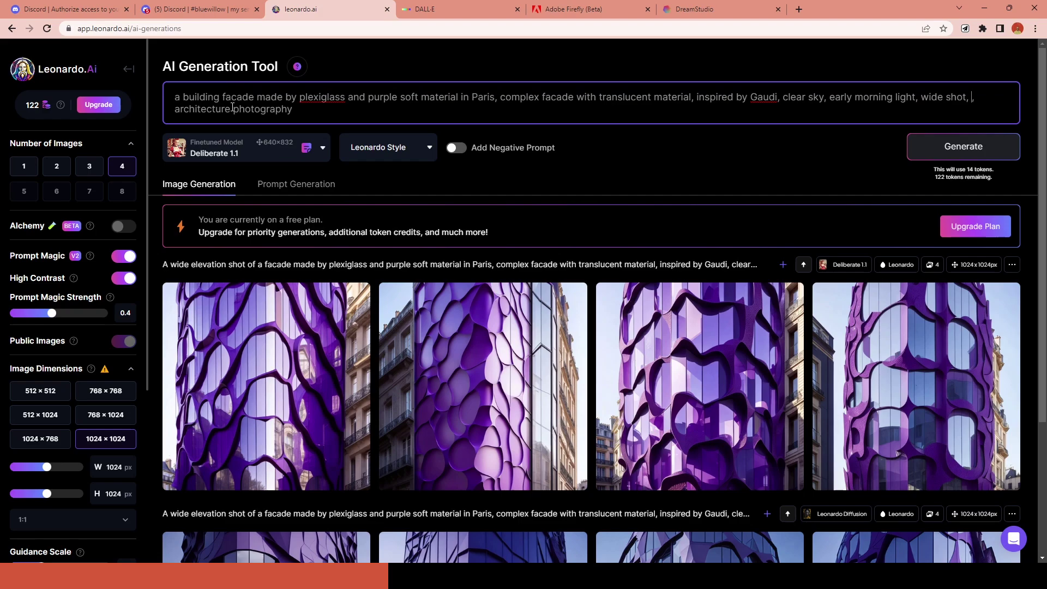
pyautogui.write(', entire building')
pyautogui.scroll(-1, 385, 287)
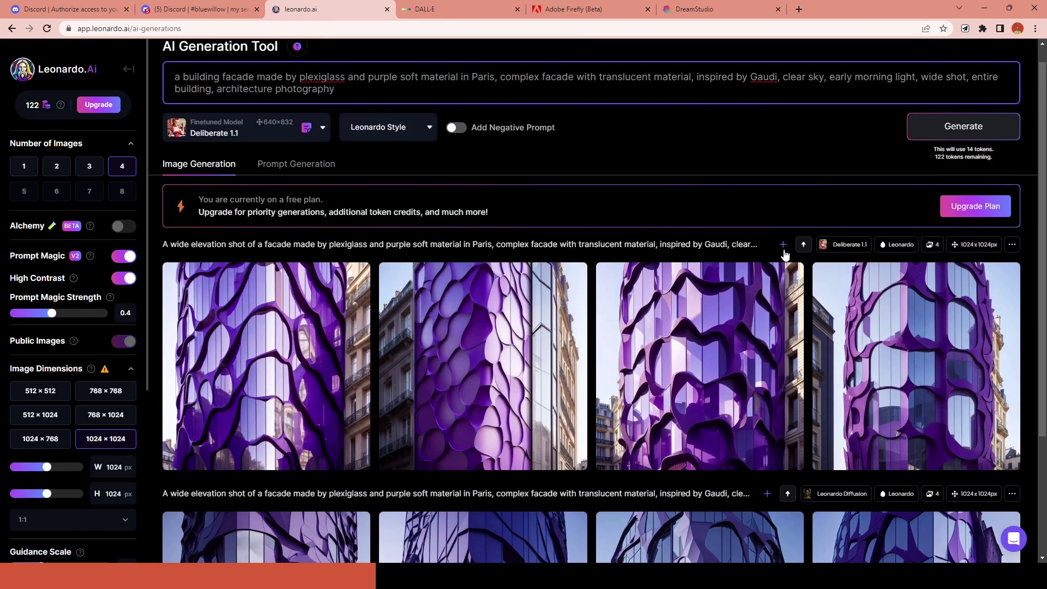
pyautogui.click(961, 126)
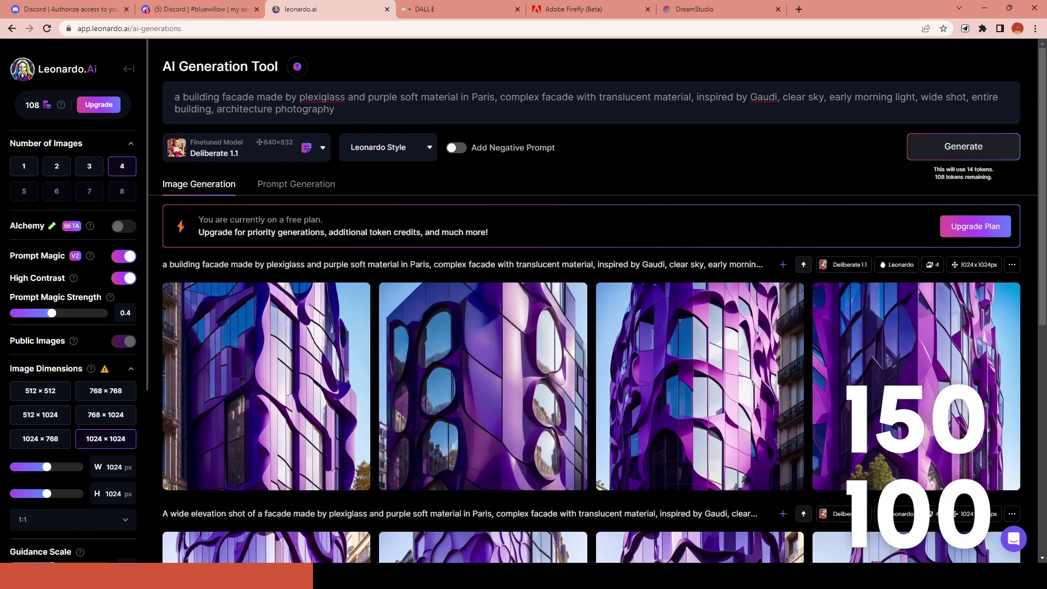
# Step: Switch to Leonardo Diffusion, turn Prompt Magic off, and generate four more images
pyautogui.click(238, 159)
pyautogui.click(202, 214)
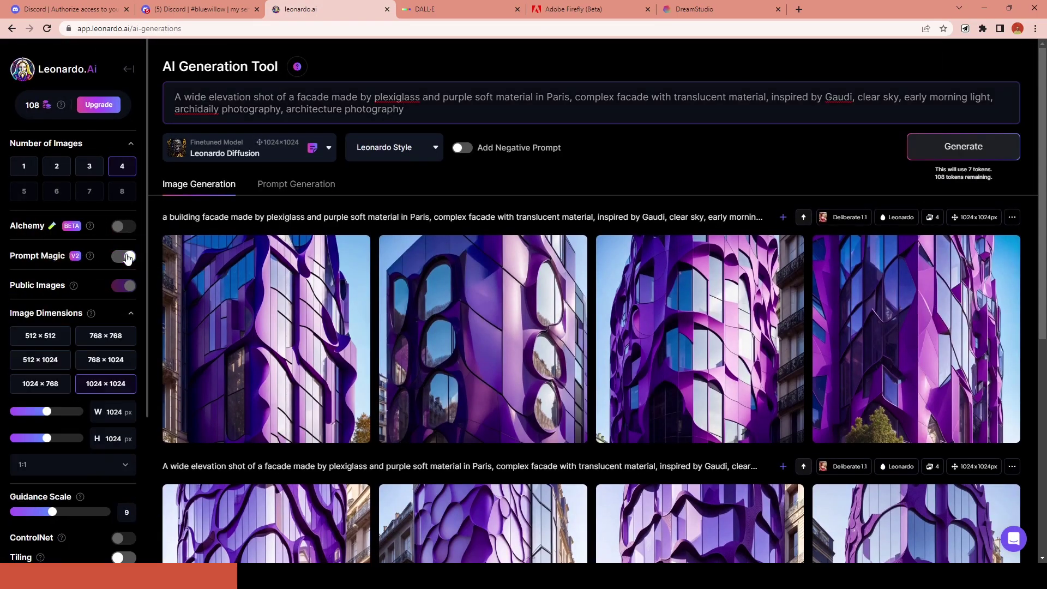
pyautogui.click(126, 256)
pyautogui.click(963, 148)
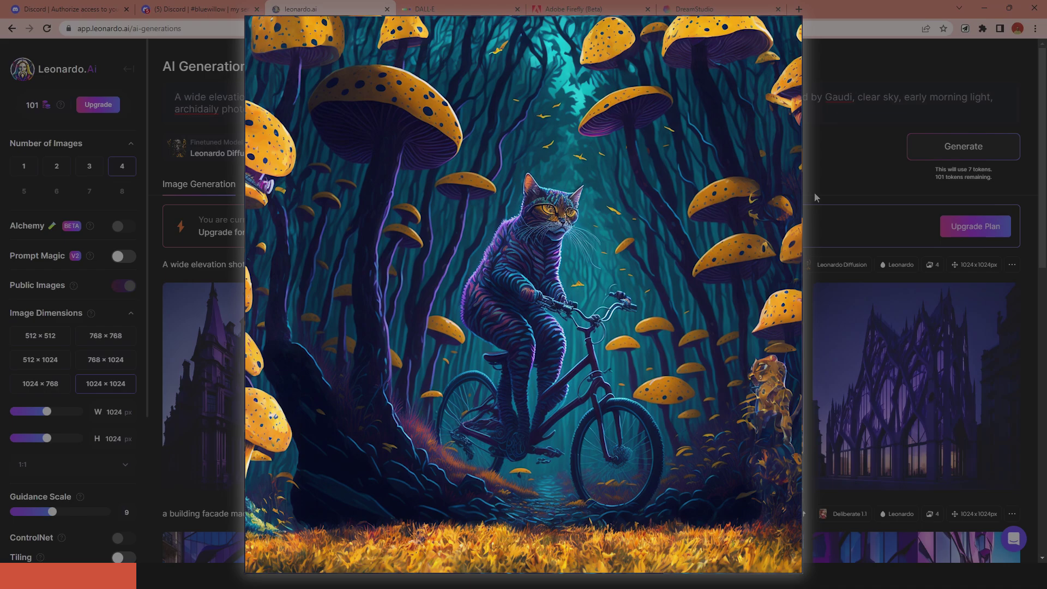
# Step: Generate four more Leonardo Diffusion facade images with style None and guidance scale 6
pyautogui.scroll(-3, 816, 198)
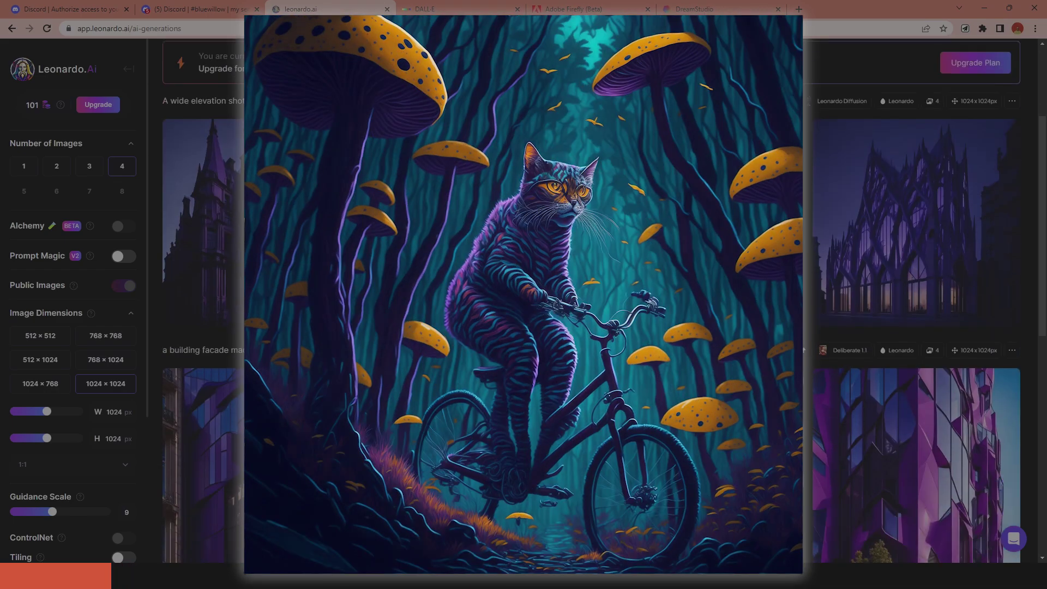
pyautogui.scroll(-3, 74, 327)
pyautogui.scroll(3, 817, 273)
pyautogui.scroll(3, 73, 327)
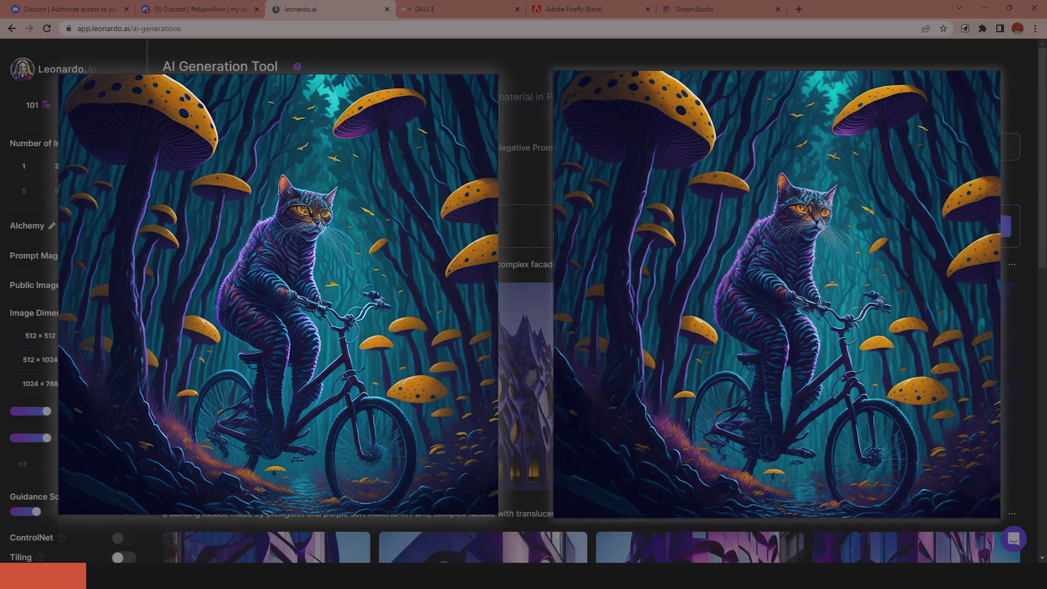
pyautogui.click(956, 155)
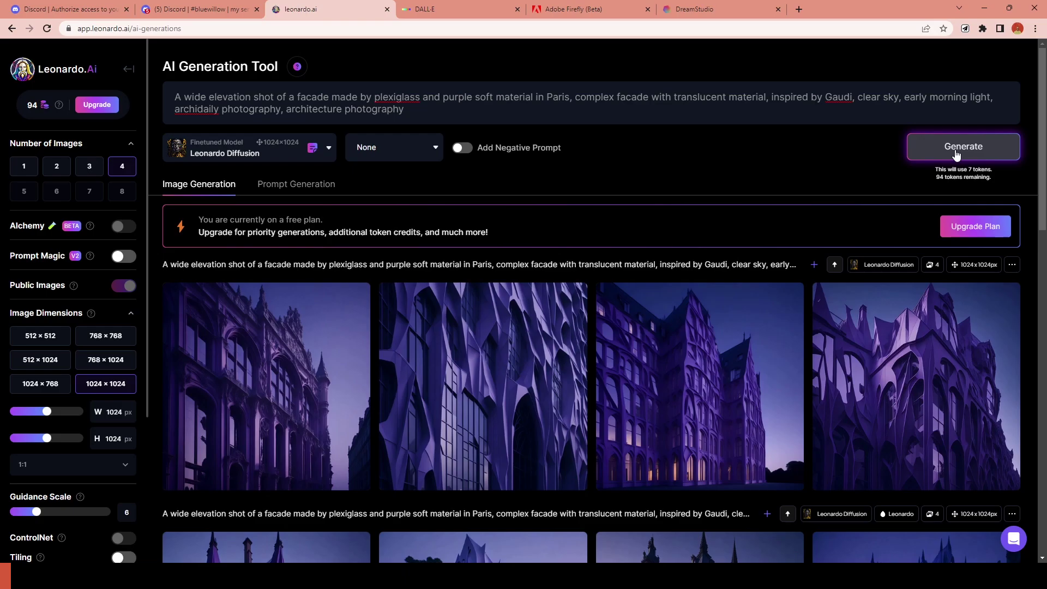
# Step: Paste the Paris facade prompt into DALL·E and generate four images
pyautogui.click(425, 9)
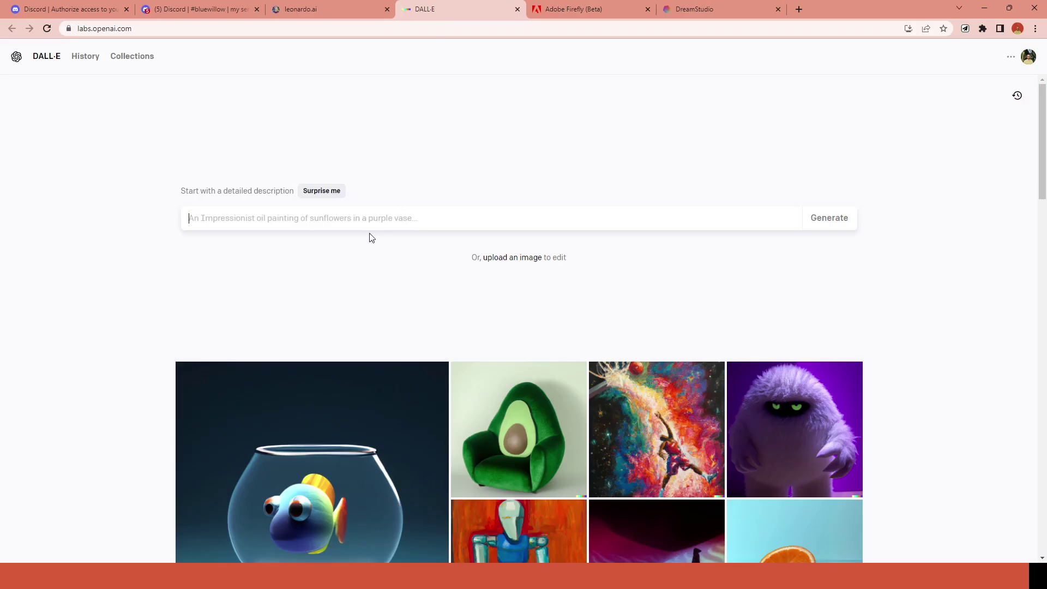
pyautogui.hotkey('ctrl', 'v')
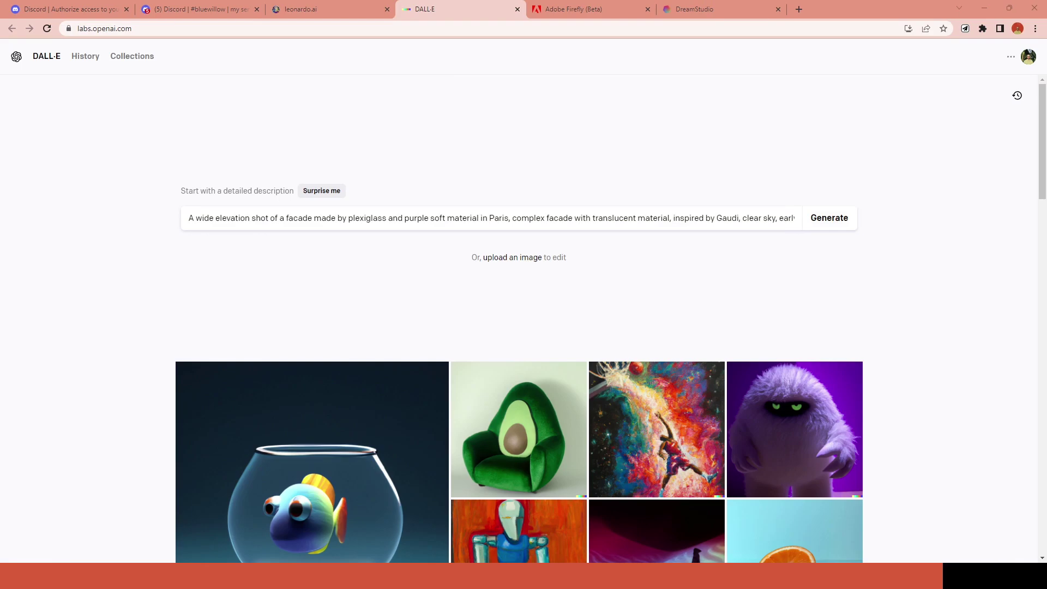
pyautogui.tripleClick(344, 225)
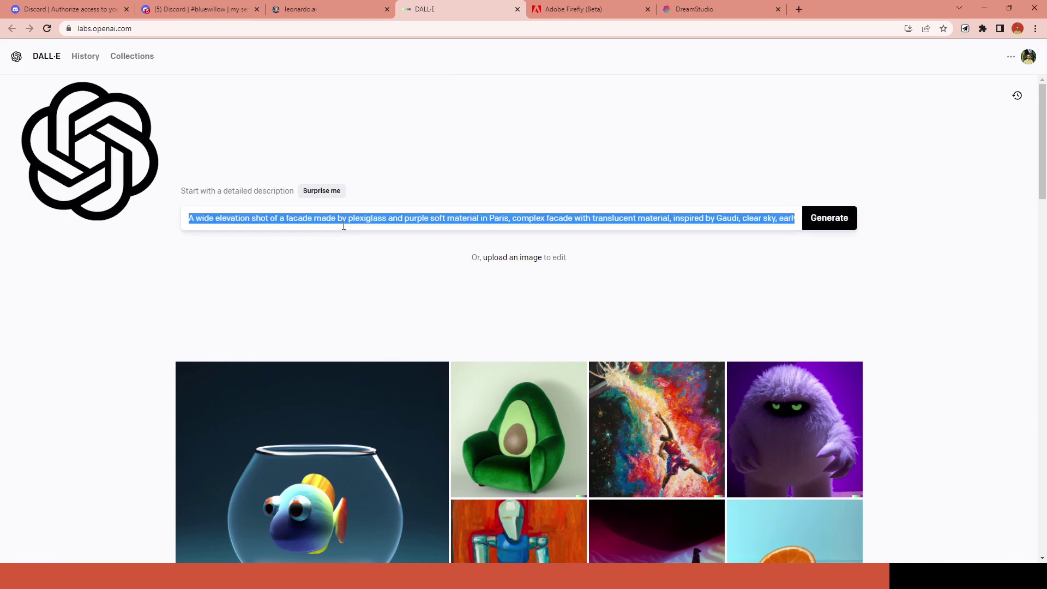
pyautogui.click(841, 217)
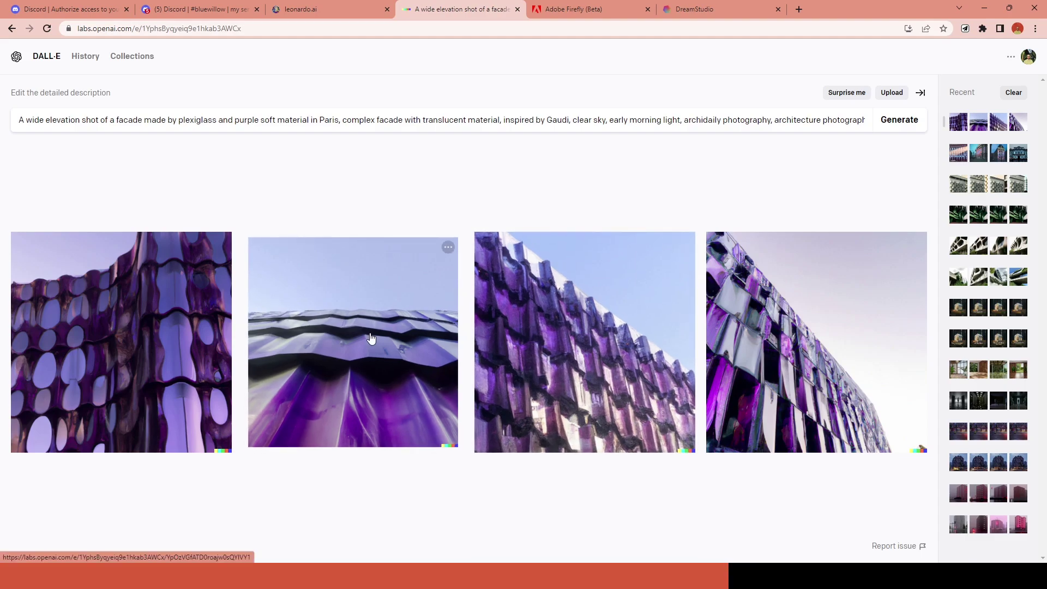
pyautogui.click(448, 249)
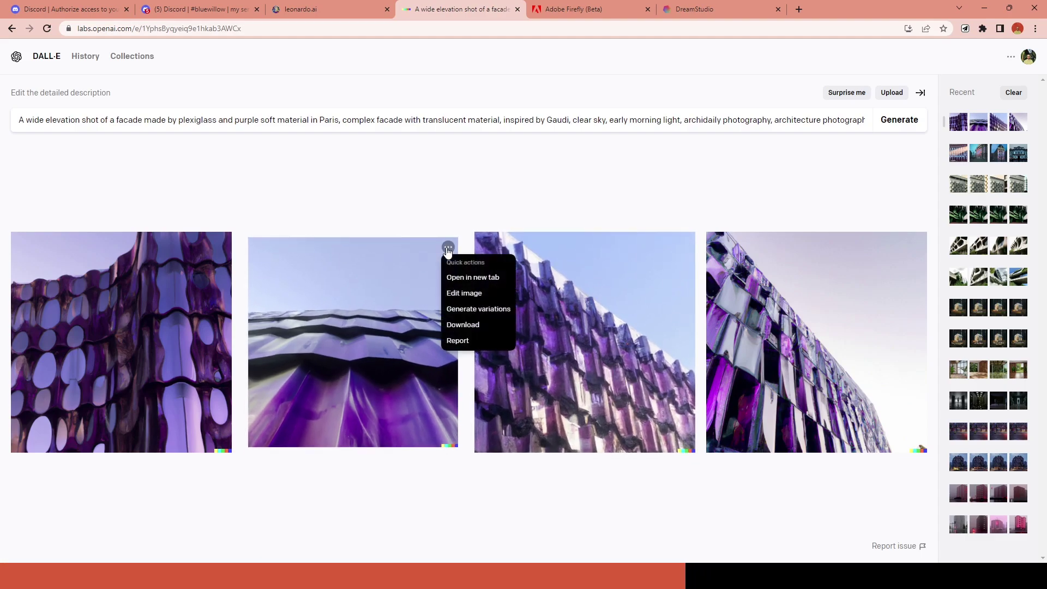
pyautogui.click(534, 206)
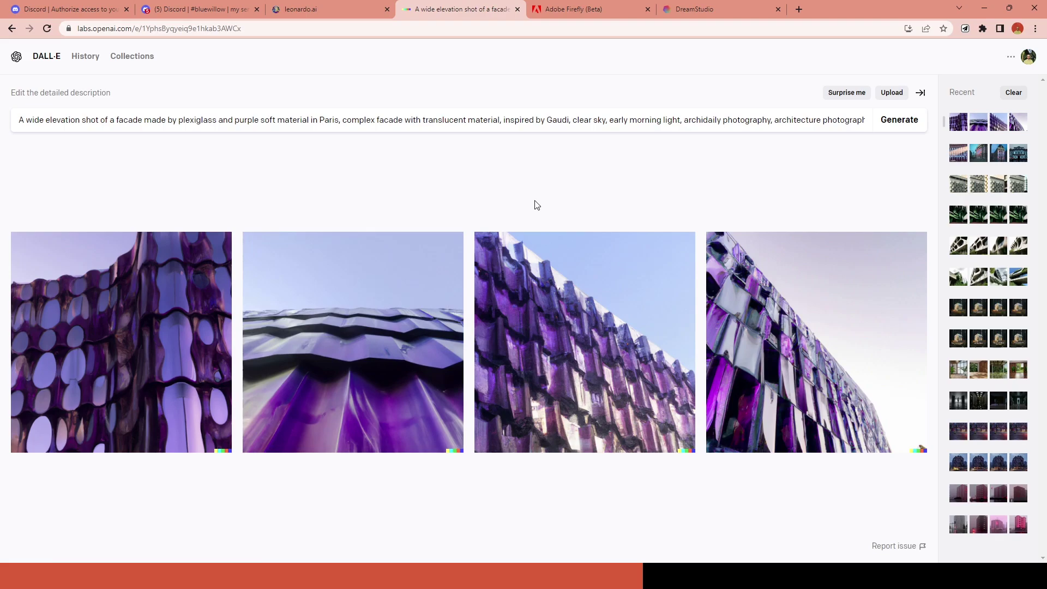
# Step: Regenerate the set, then start the prompt with 'a building' and cut 'archidaily photography'
pyautogui.click(919, 120)
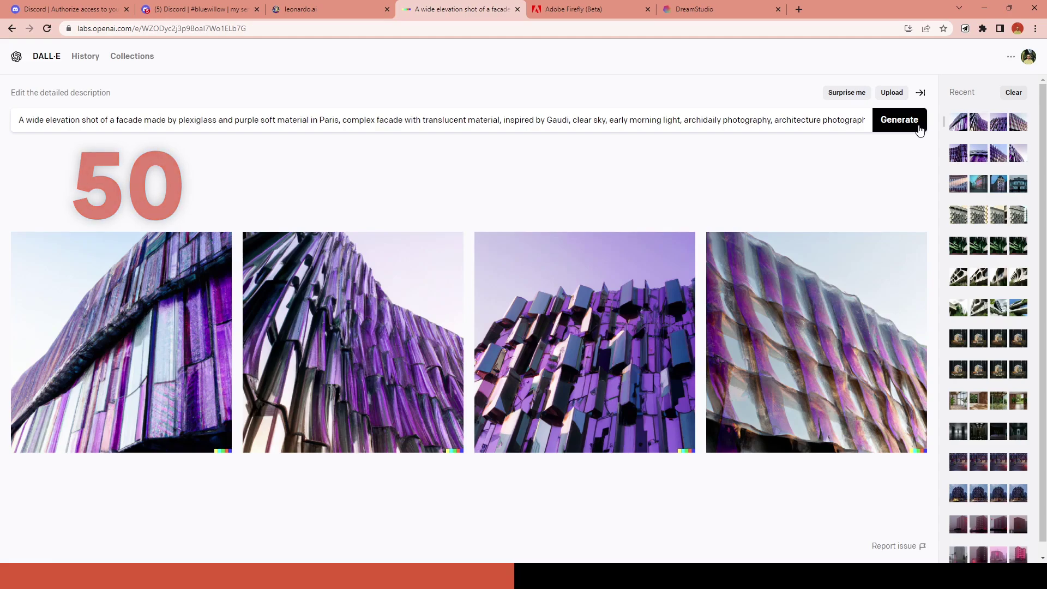
pyautogui.moveTo(108, 119); pyautogui.dragTo(20, 120)
pyautogui.press('BackSpace')
pyautogui.press('Delete')
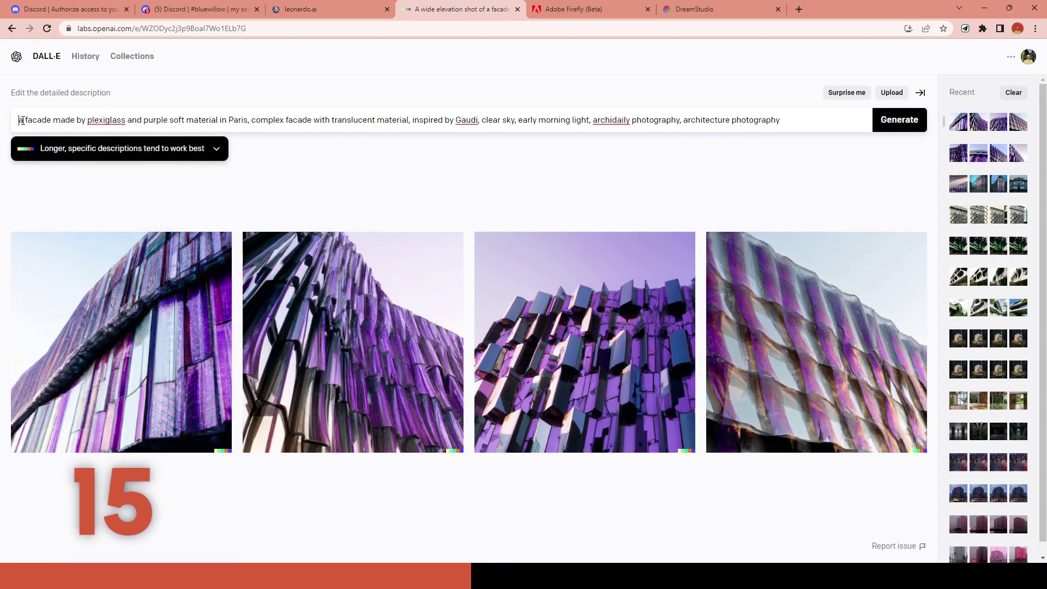
pyautogui.write('a building')
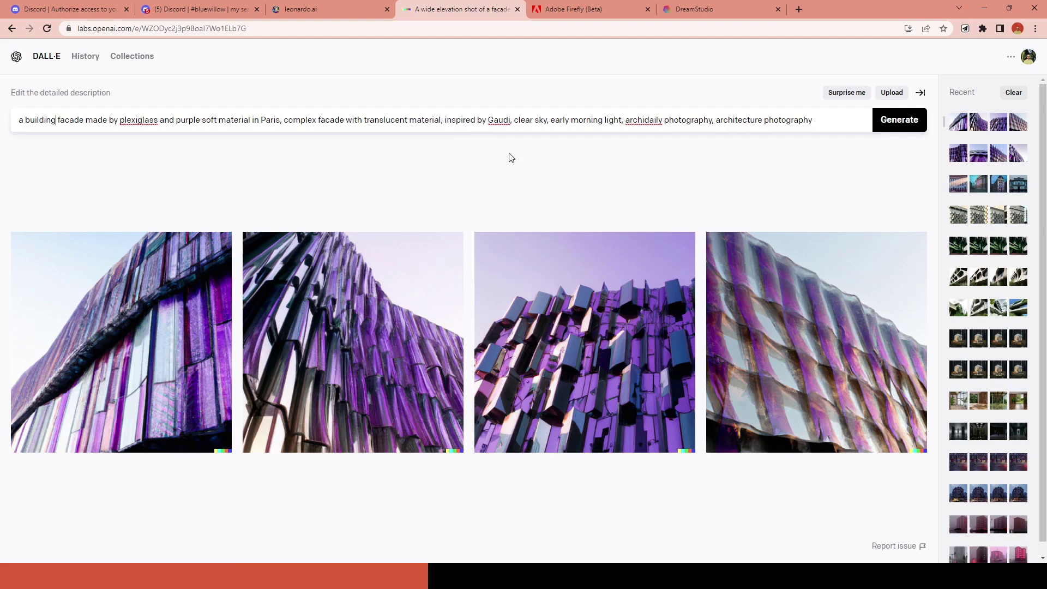
pyautogui.moveTo(626, 120); pyautogui.dragTo(712, 119)
pyautogui.press('BackSpace')
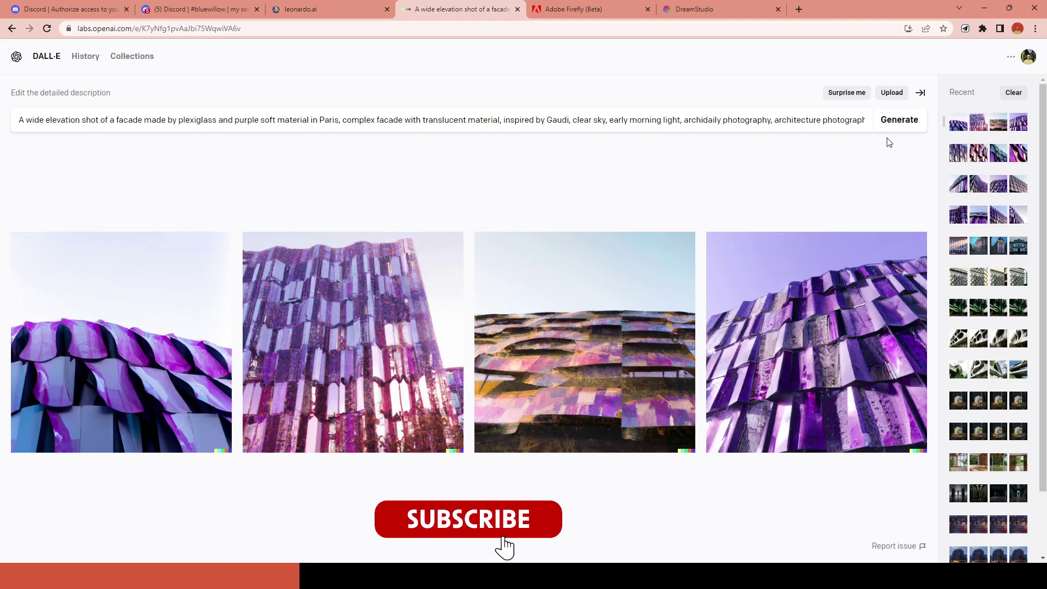
# Step: End the prompt with 'architectural render', remove 'archidaily photography', and generate new images
pyautogui.click(841, 121)
pyautogui.doubleClick(840, 121)
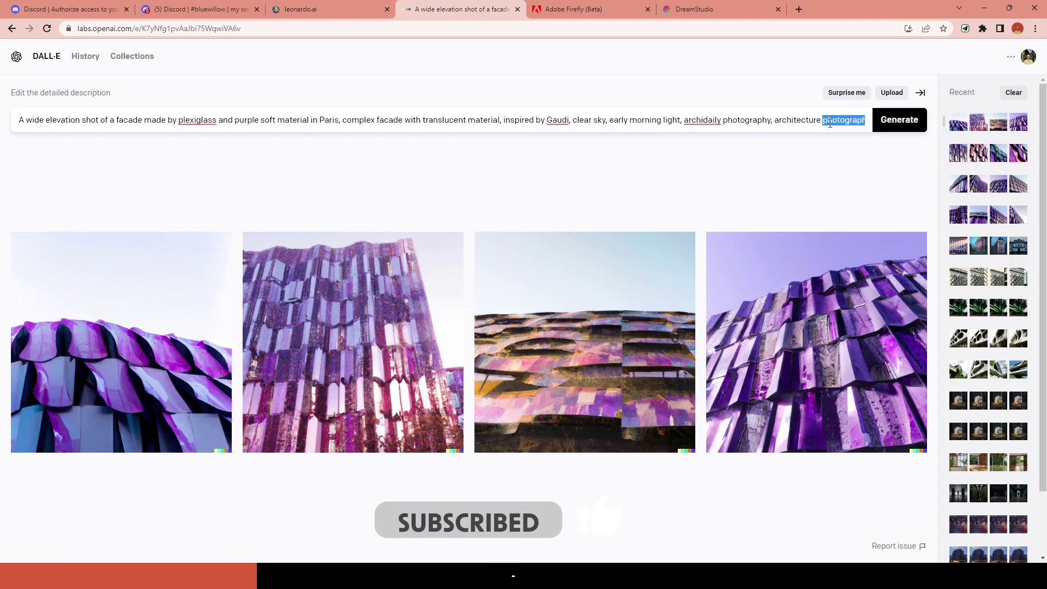
pyautogui.write('rende')
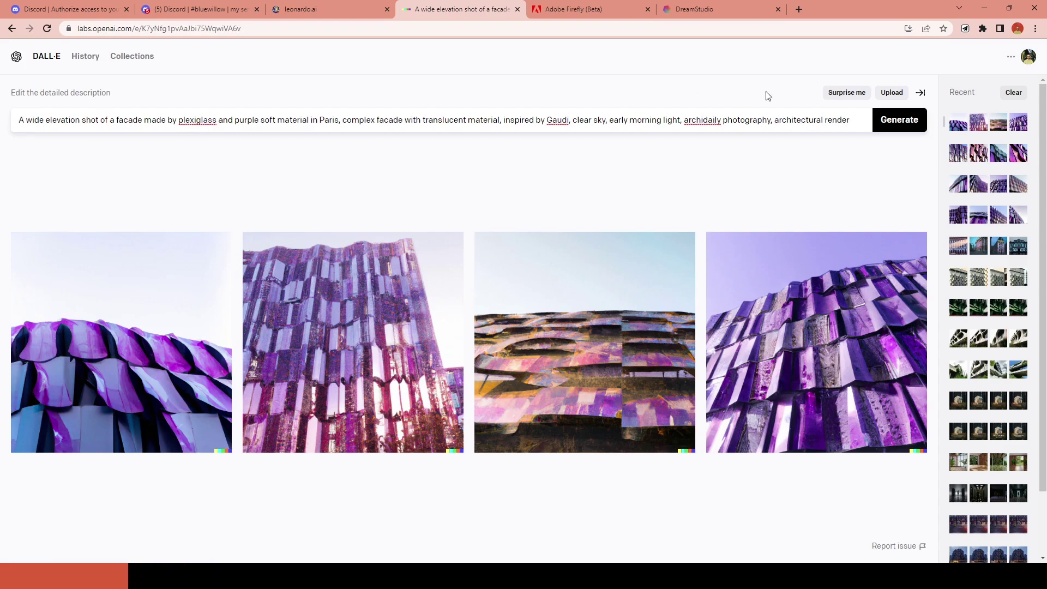
pyautogui.moveTo(681, 123); pyautogui.dragTo(771, 125)
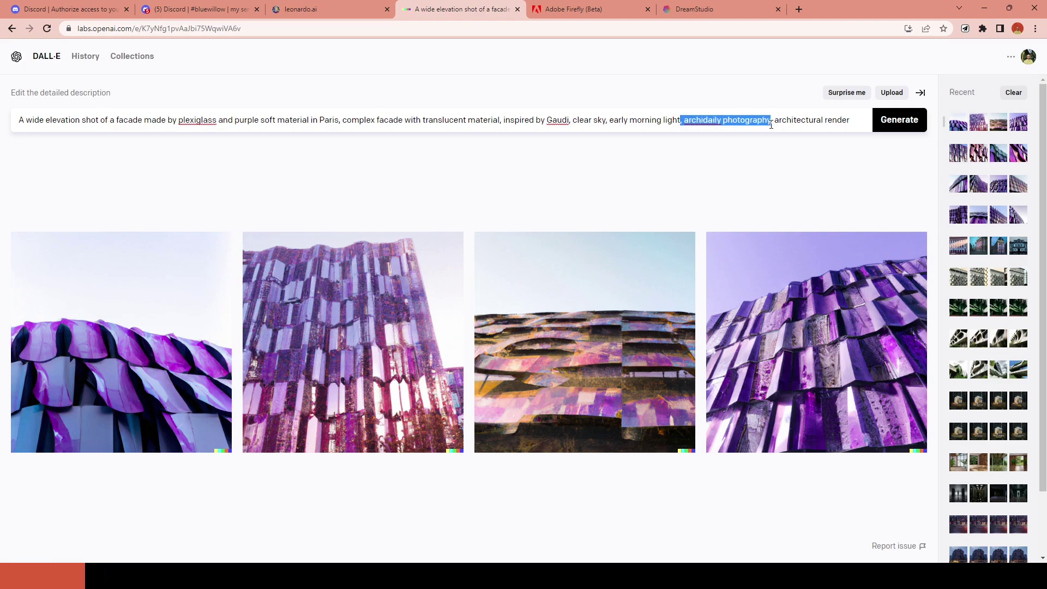
pyautogui.press('BackSpace')
pyautogui.click(884, 120)
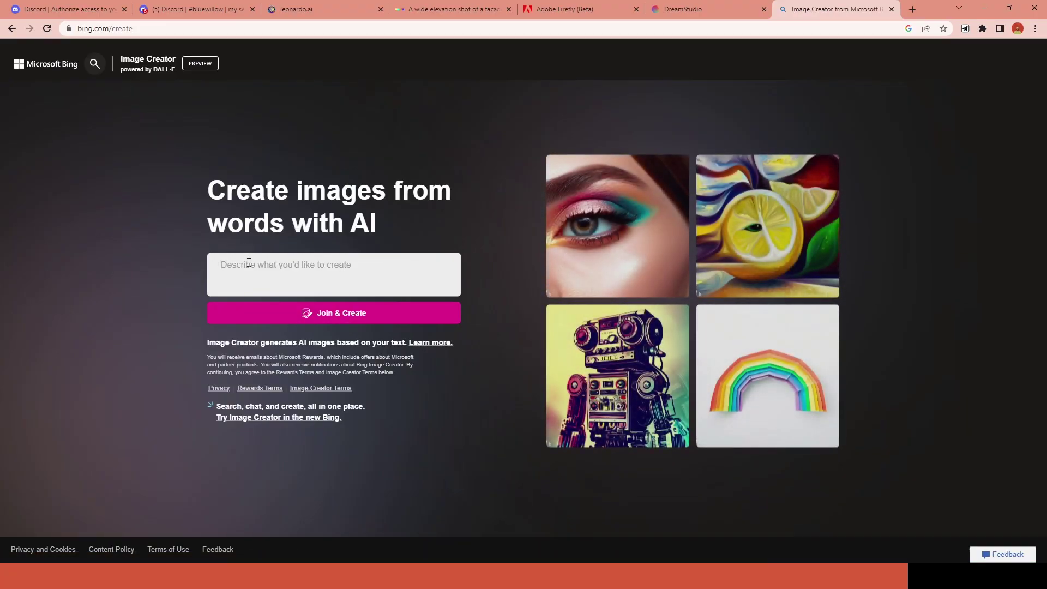
# Step: Paste the purple facade prompt into Bing Image Creator and create images
pyautogui.click(260, 283)
pyautogui.hotkey('ctrl', 'v')
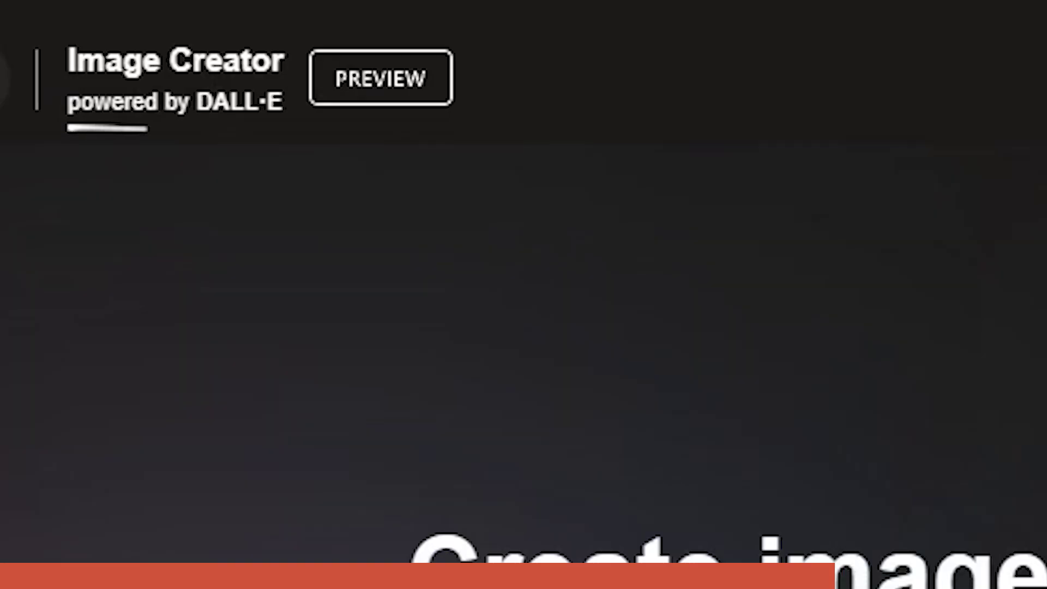
pyautogui.click(294, 319)
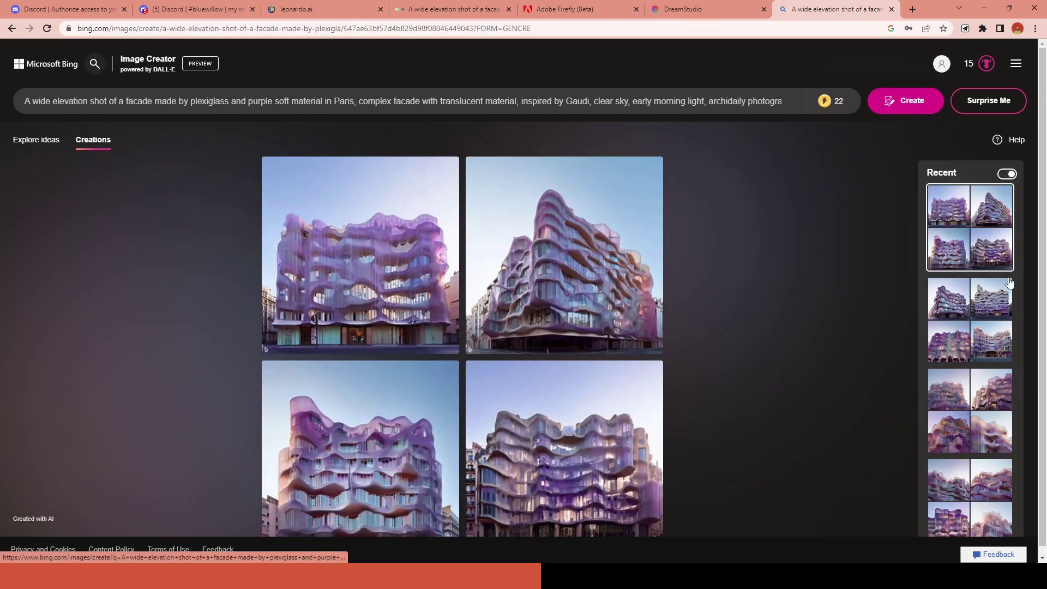
# Step: Inspect the first image, then regenerate with 'wide shot, entire building' added to the prompt
pyautogui.scroll(-1, 694, 377)
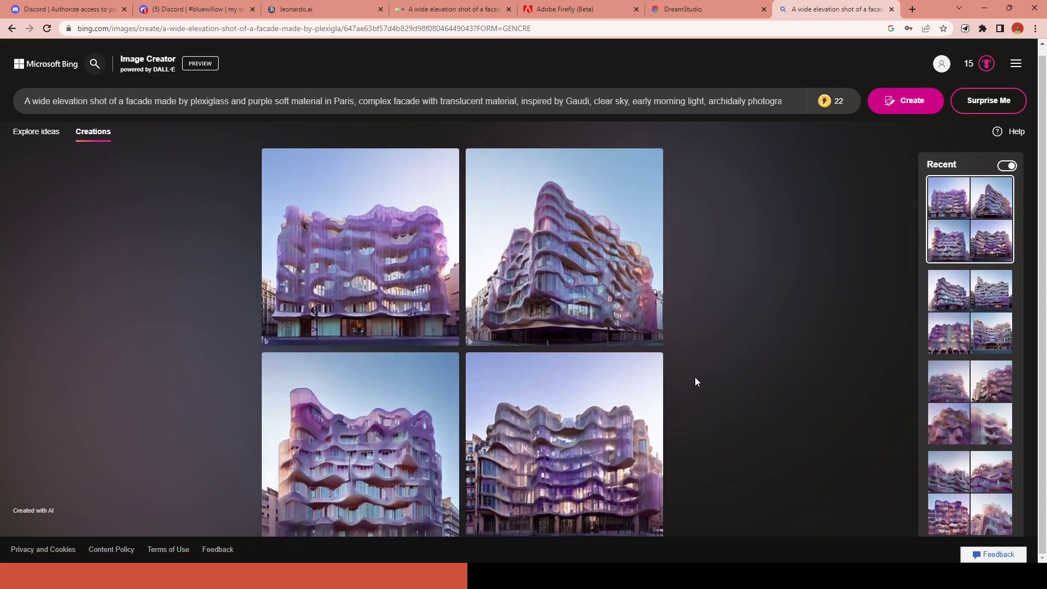
pyautogui.click(394, 281)
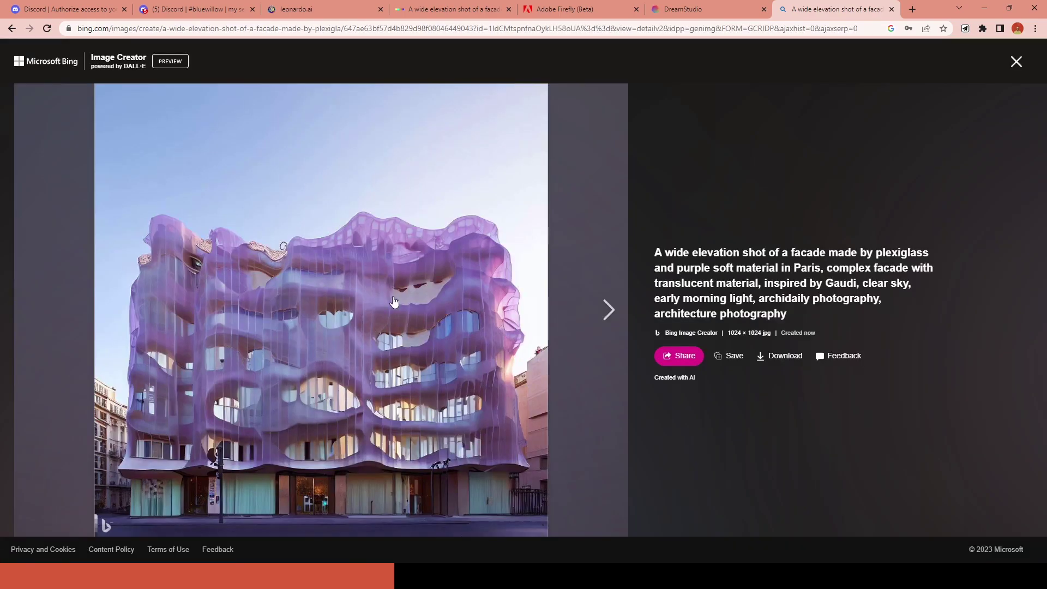
pyautogui.press('Escape')
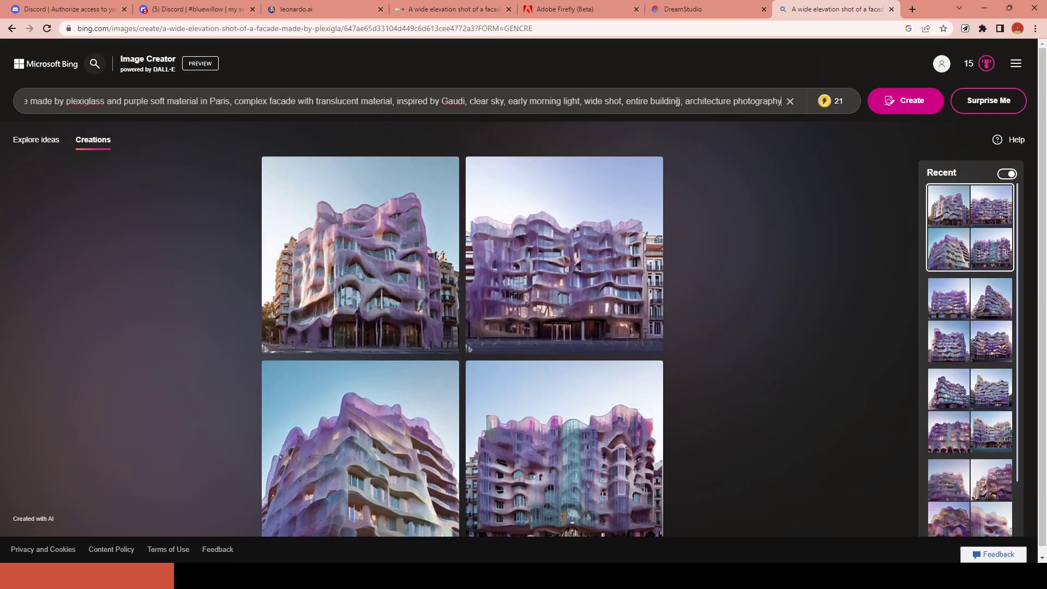
pyautogui.click(915, 102)
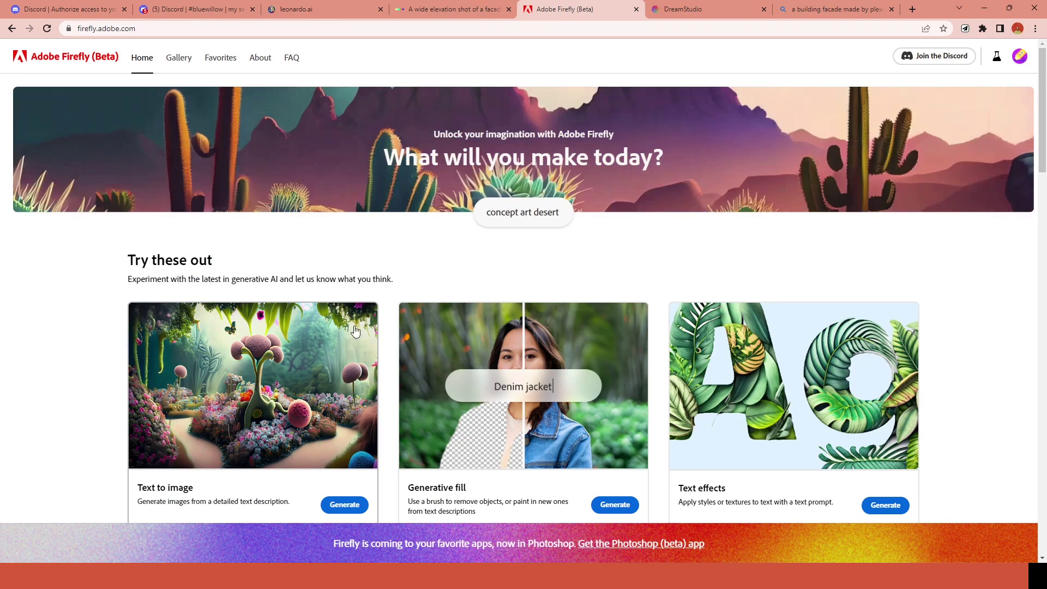
# Step: Paste the Paris plexiglass facade prompt into Firefly's Text to image and generate four images
pyautogui.scroll(-1, 771, 436)
pyautogui.click(343, 449)
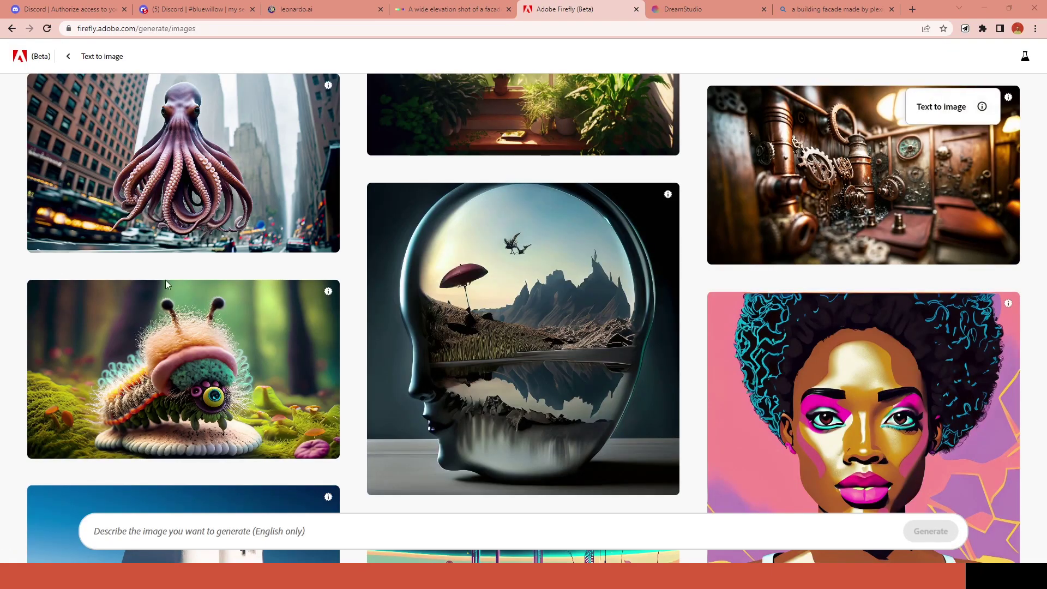
pyautogui.click(369, 525)
pyautogui.write('A wide elevation shot of a facade made by plexiglass and purple soft material in Paris, complex facade with translucent material, inspired by Gaudi, clear sky, early morning light, archidaily photography, architecture photography')
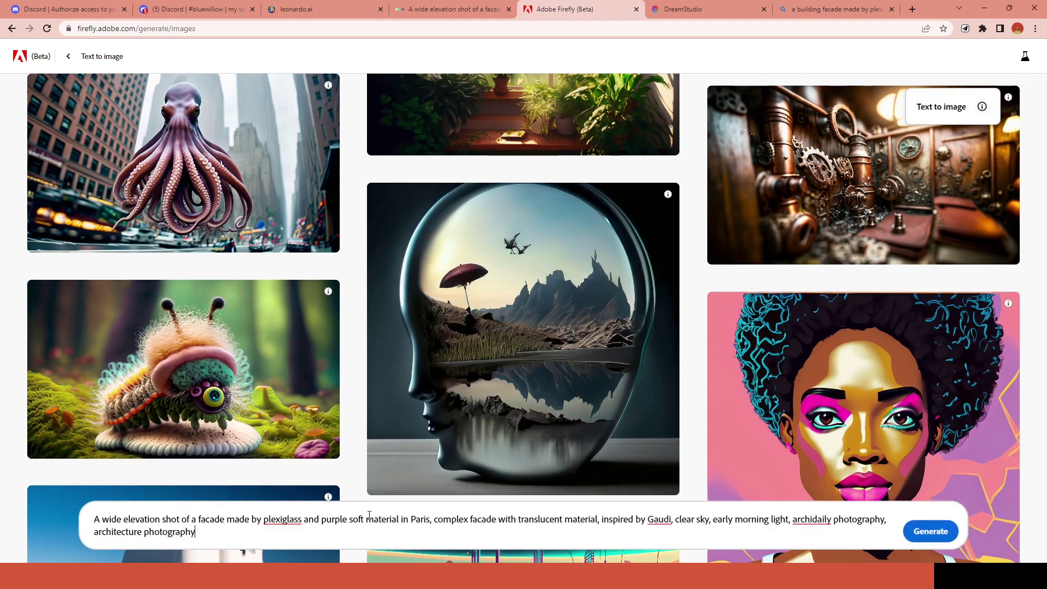
pyautogui.click(931, 531)
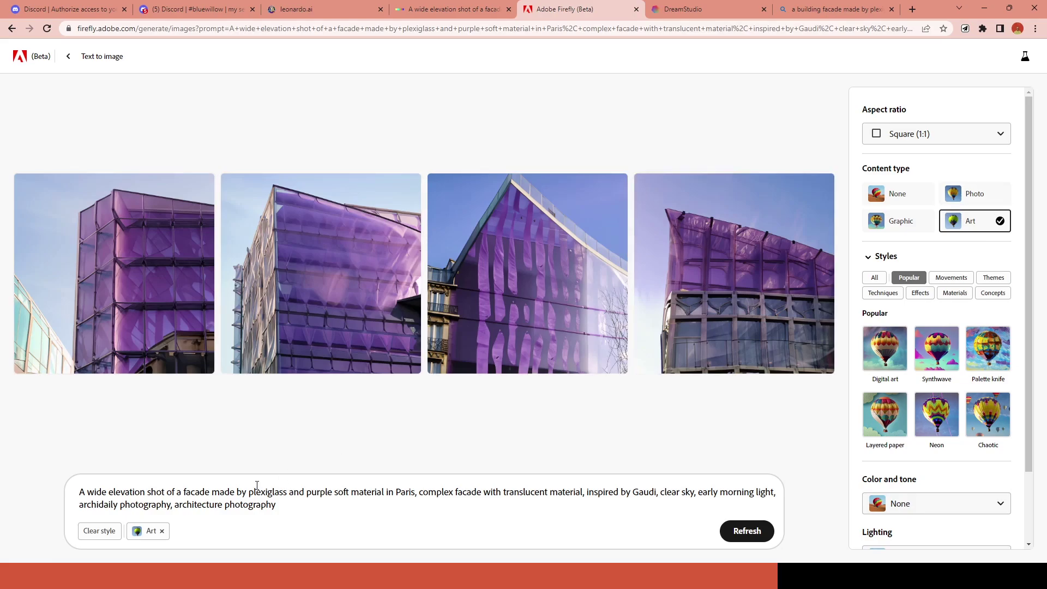
# Step: Change the content type from Art to Photo and browse the lighting and composition options
pyautogui.click(166, 535)
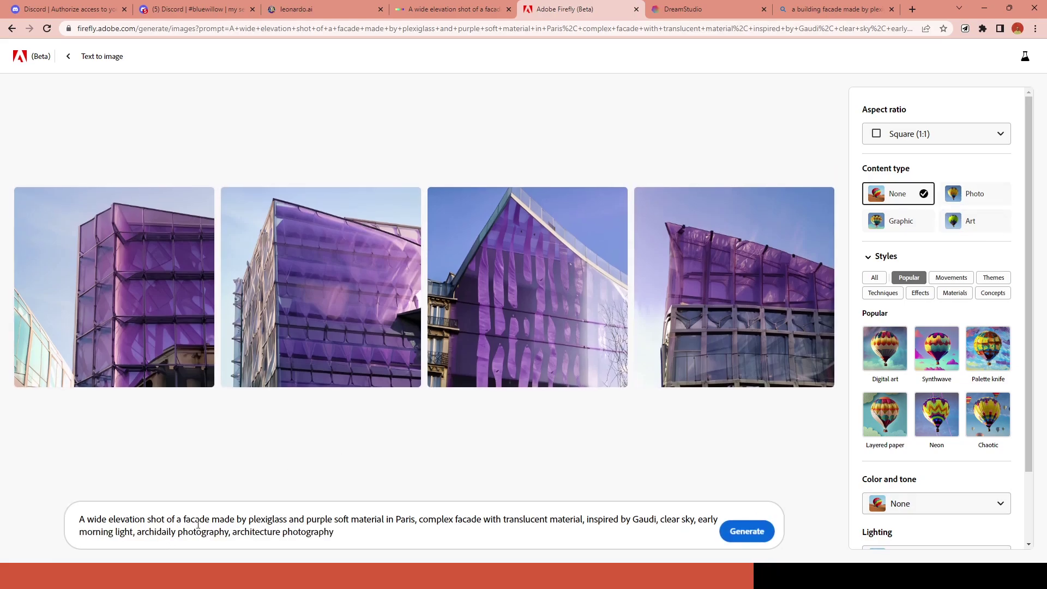
pyautogui.click(1006, 192)
pyautogui.scroll(-2, 976, 474)
pyautogui.click(976, 475)
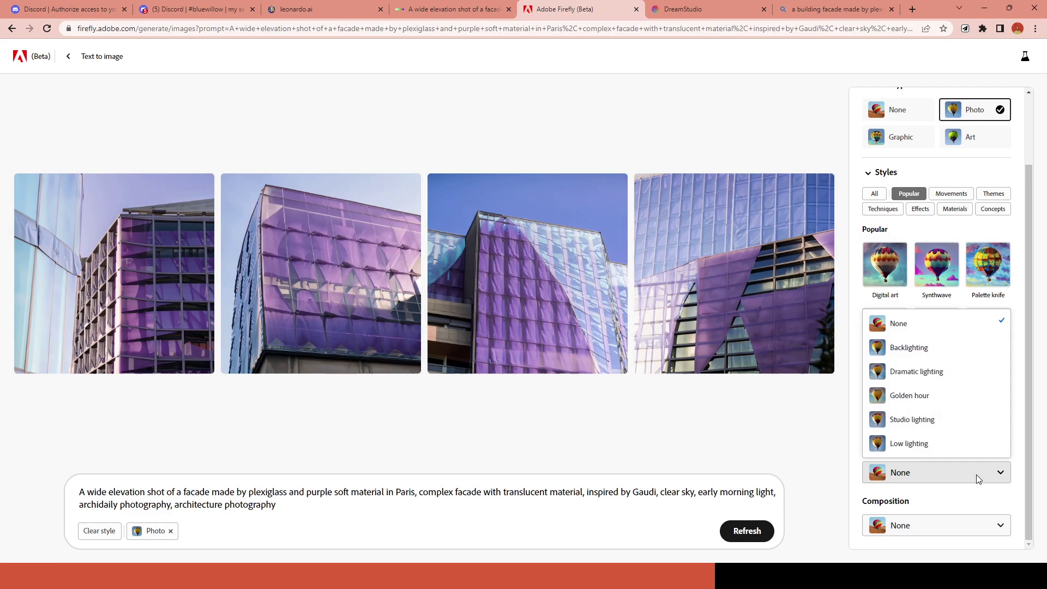
pyautogui.click(976, 474)
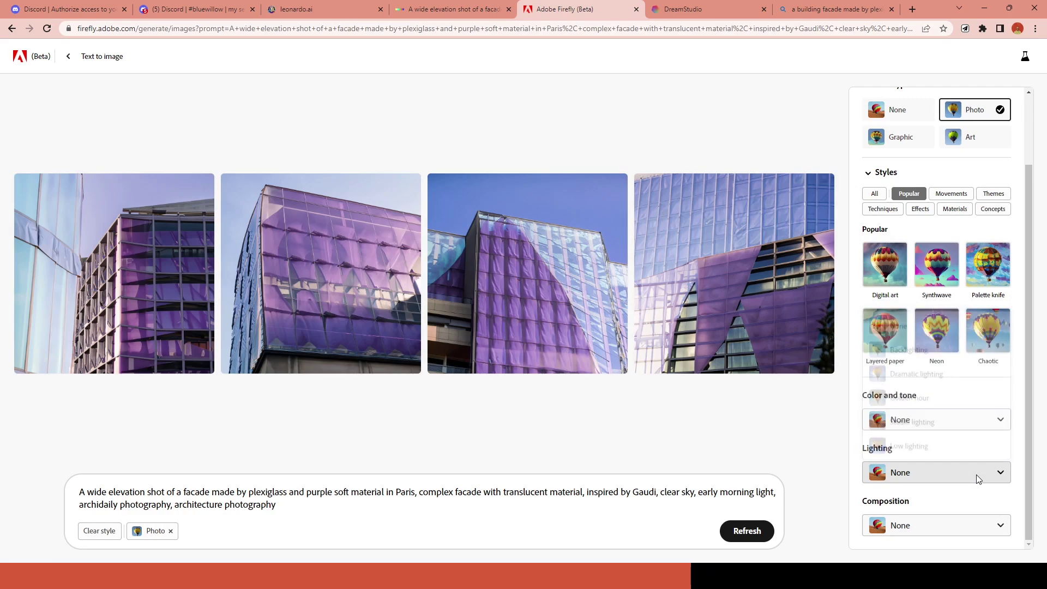
pyautogui.click(976, 519)
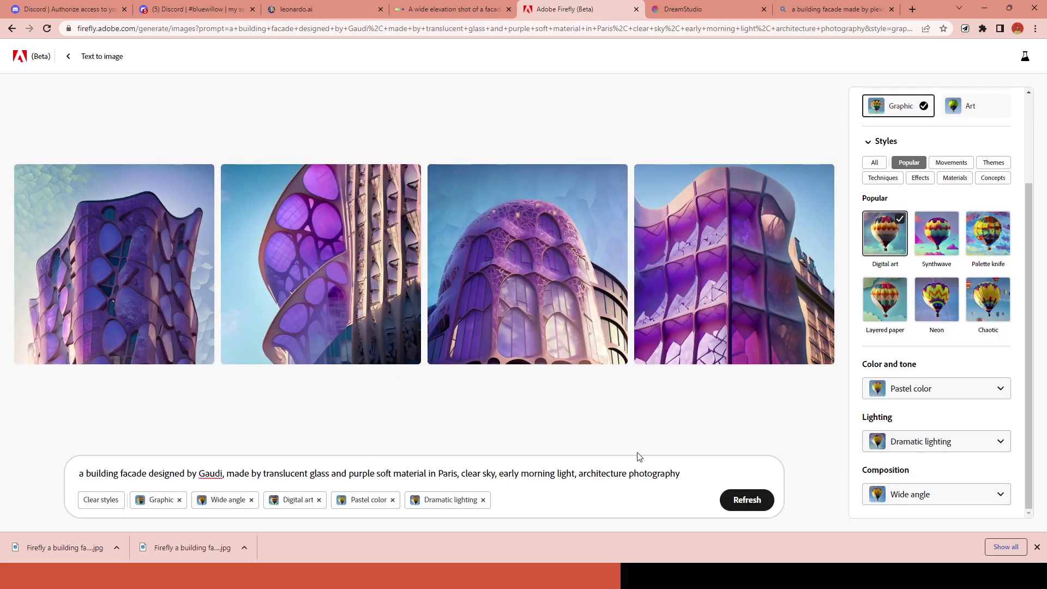
# Step: Download the first two facade images and generate more images similar to the fourth
pyautogui.click(186, 178)
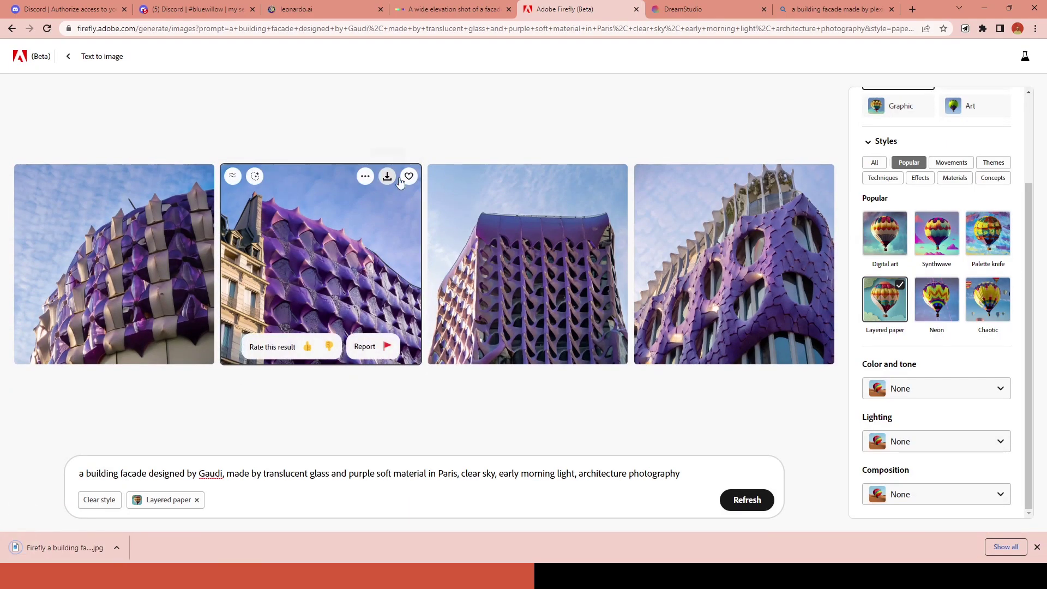
pyautogui.click(393, 177)
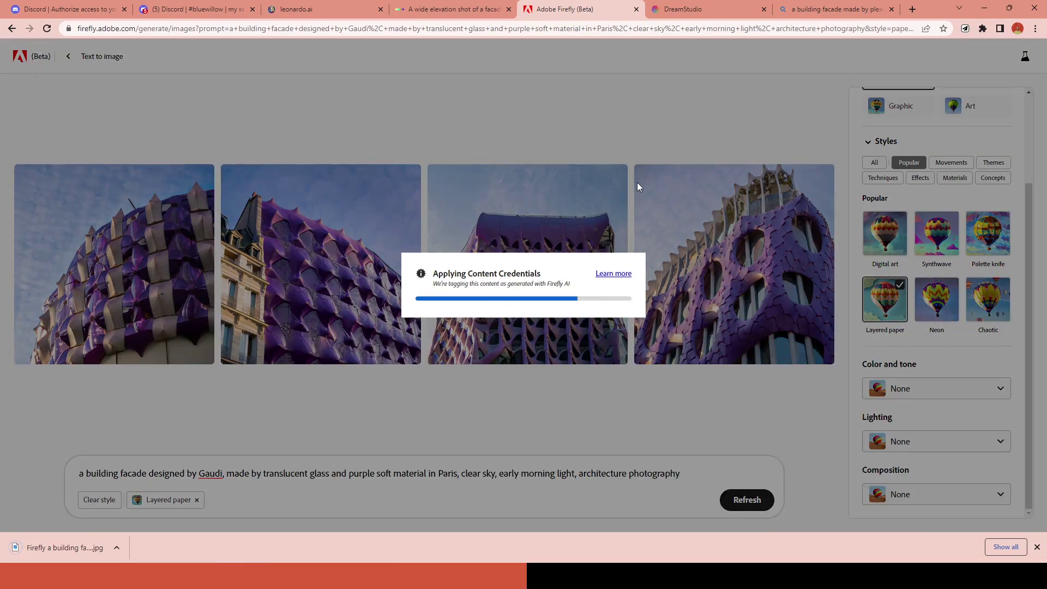
pyautogui.click(645, 176)
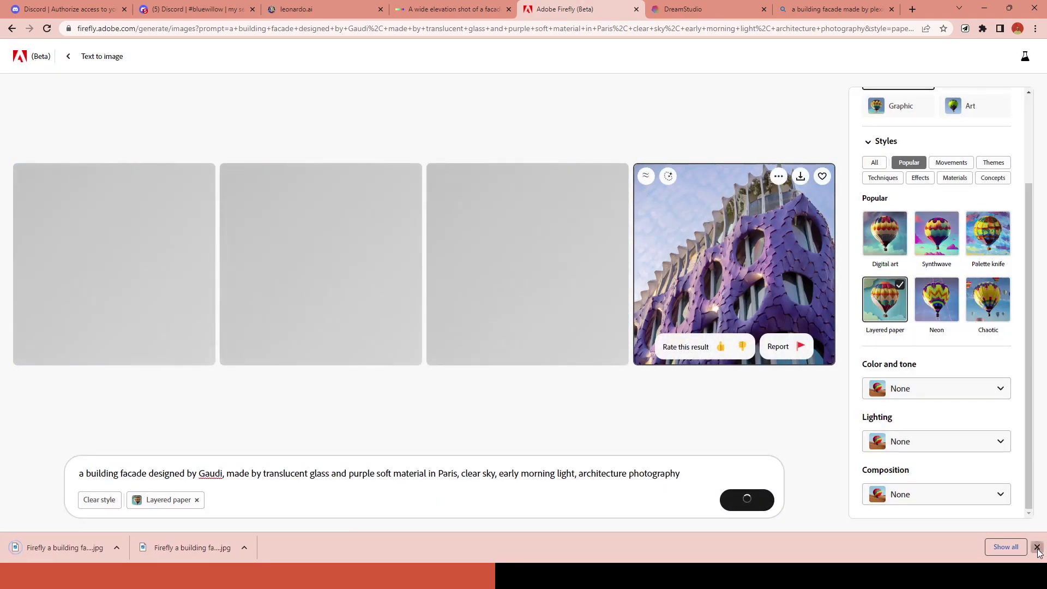
pyautogui.click(1037, 547)
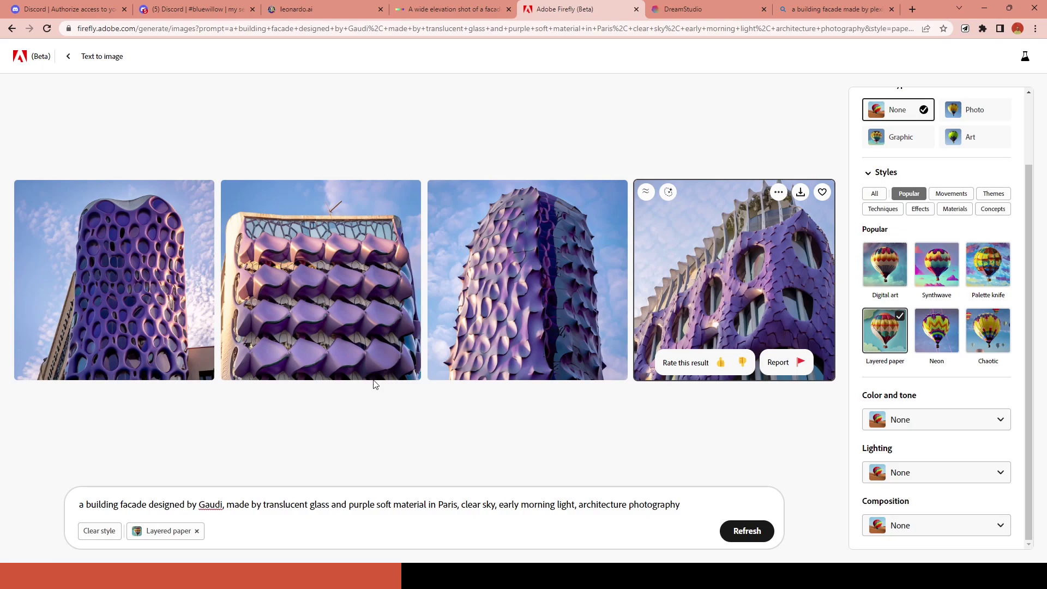
# Step: Download more results, make variations of the first image, and move to the DreamStudio tab
pyautogui.click(180, 191)
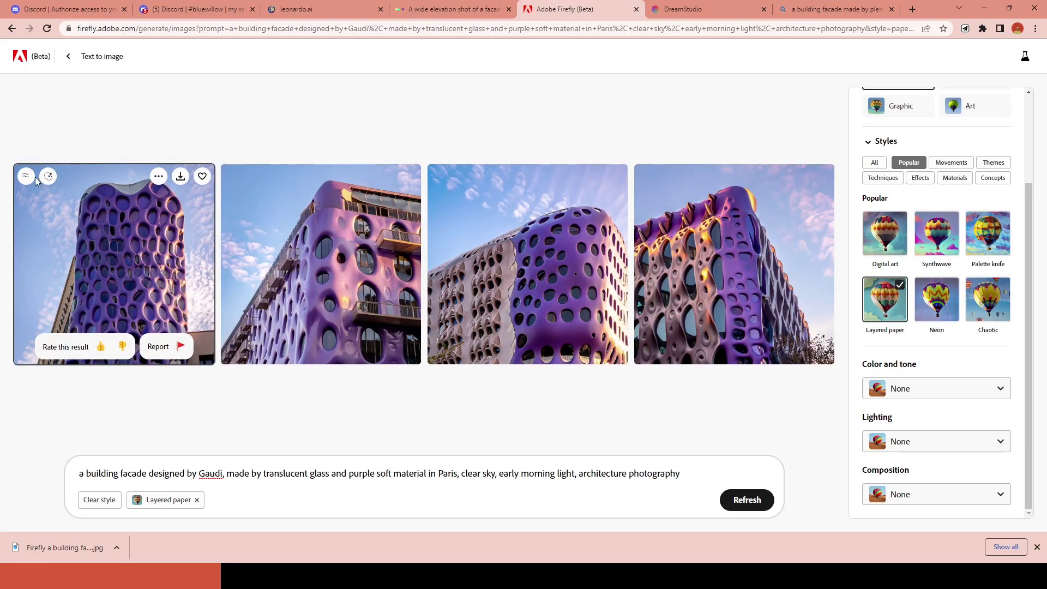
pyautogui.click(33, 180)
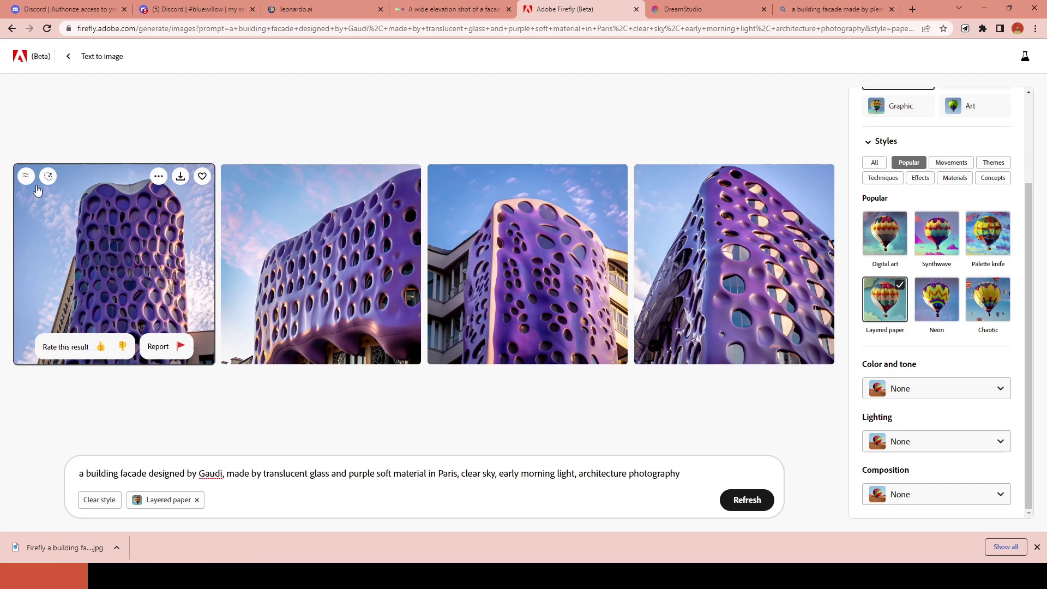
pyautogui.click(387, 176)
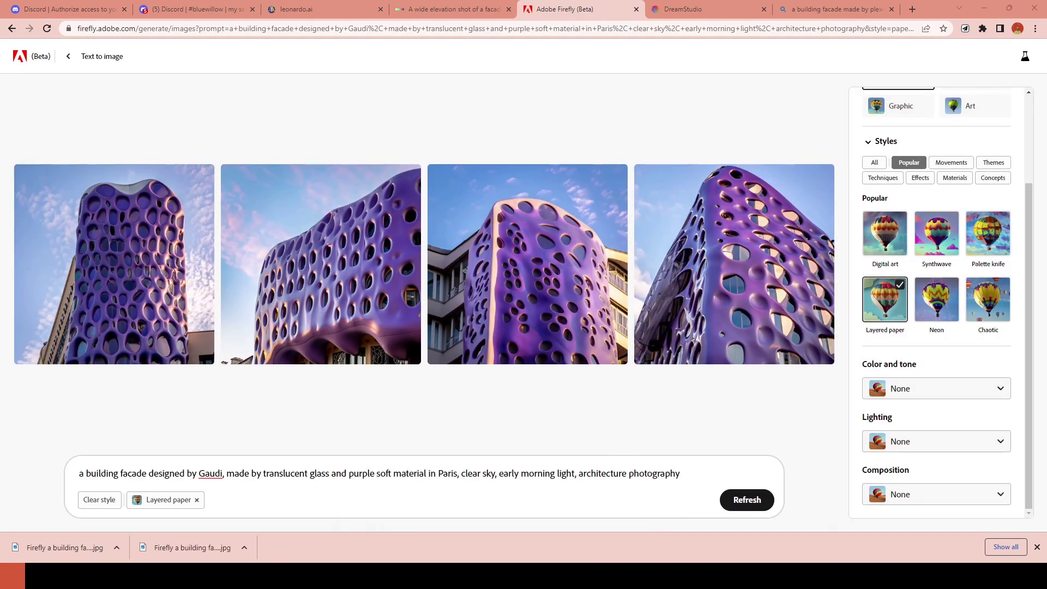
pyautogui.hotkey('ctrl', 'Tab')
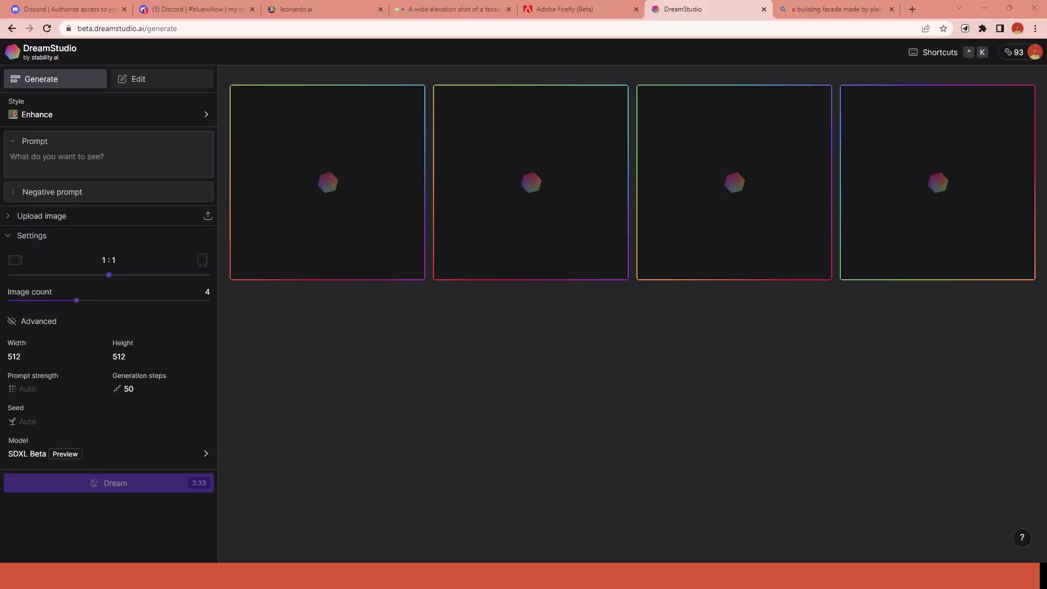
# Step: Paste the facade prompt, choose Photographic style, set 1024 × 1024, and Dream four images
pyautogui.write('A wide elevation shot of a facade made by plexiglass and purple soft material in Paris, complex facade with translucent material, inspired by Gaudi, clear sky, early morning light, archidaily photography, architecture photography')
pyautogui.click(131, 117)
pyautogui.click(252, 232)
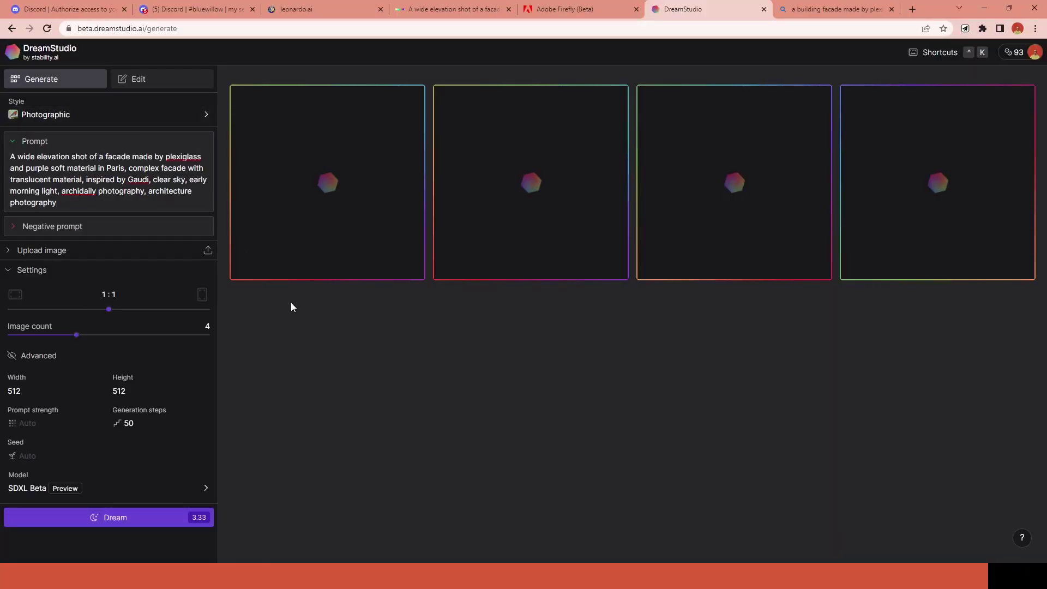
pyautogui.click(81, 390)
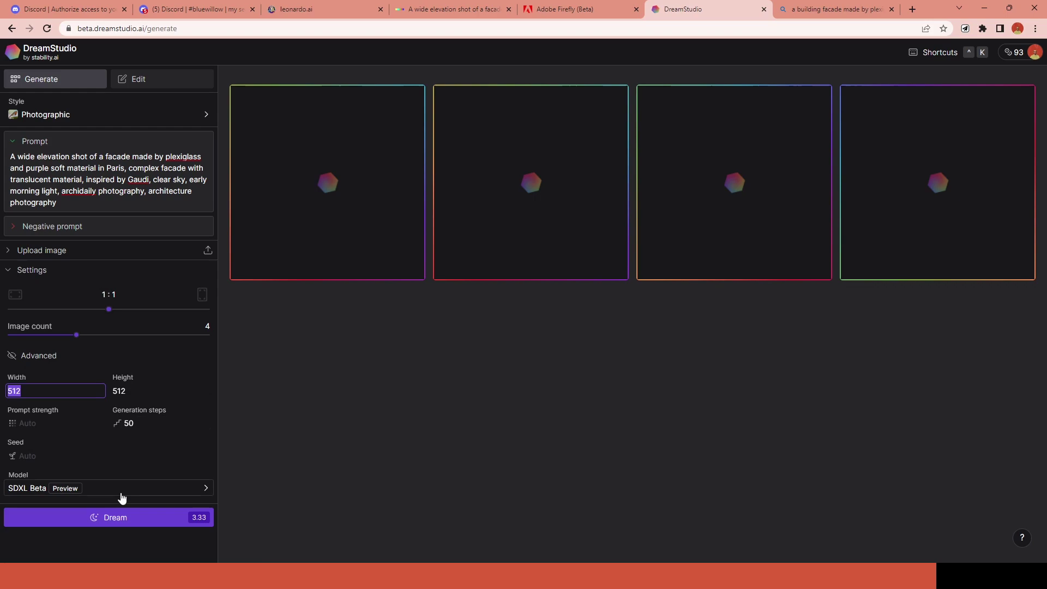
pyautogui.write('1024')
pyautogui.press('Tab')
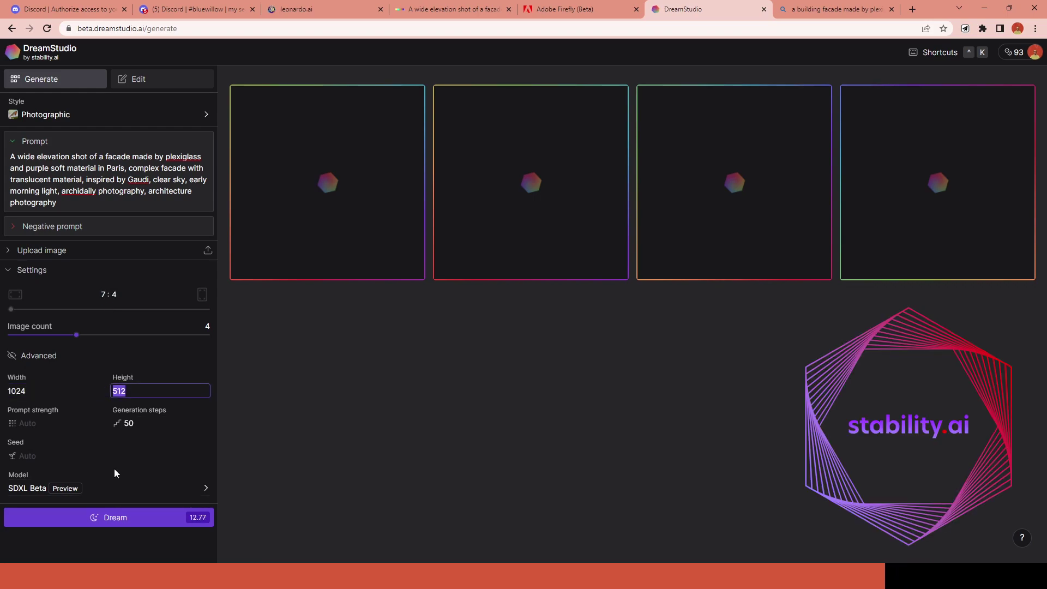
pyautogui.write('1024')
pyautogui.click(128, 516)
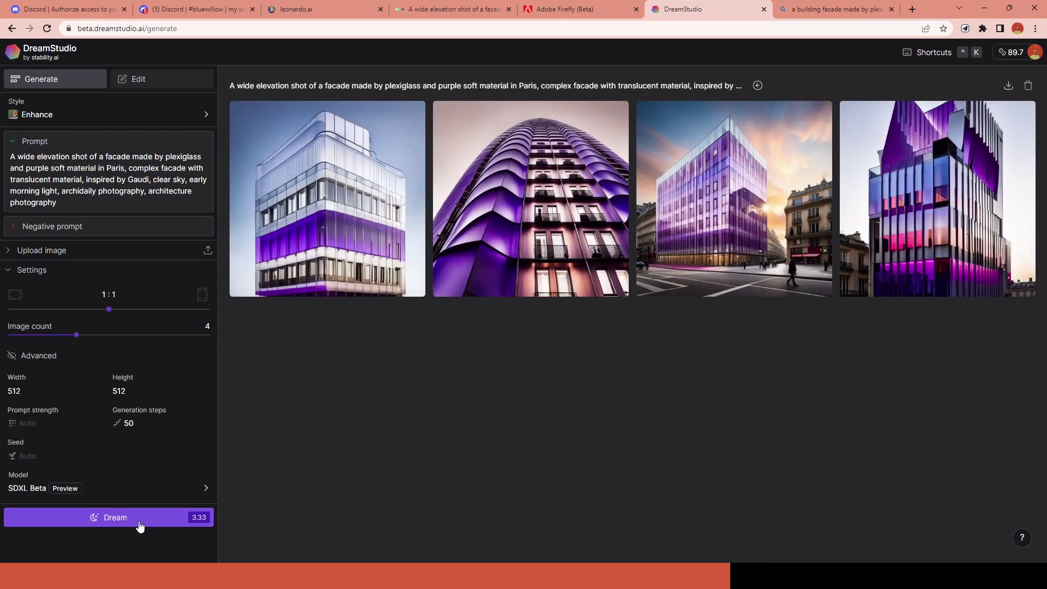
# Step: Append extra rendering keywords to the prompt, paste a negative prompt, and generate
pyautogui.click(9, 428)
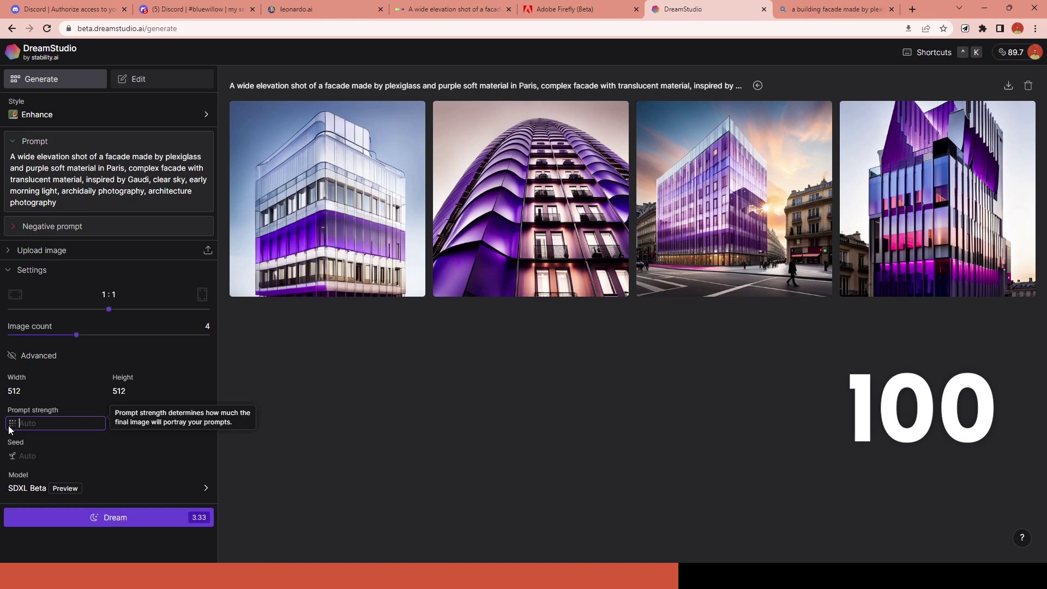
pyautogui.click(75, 204)
pyautogui.write(',')
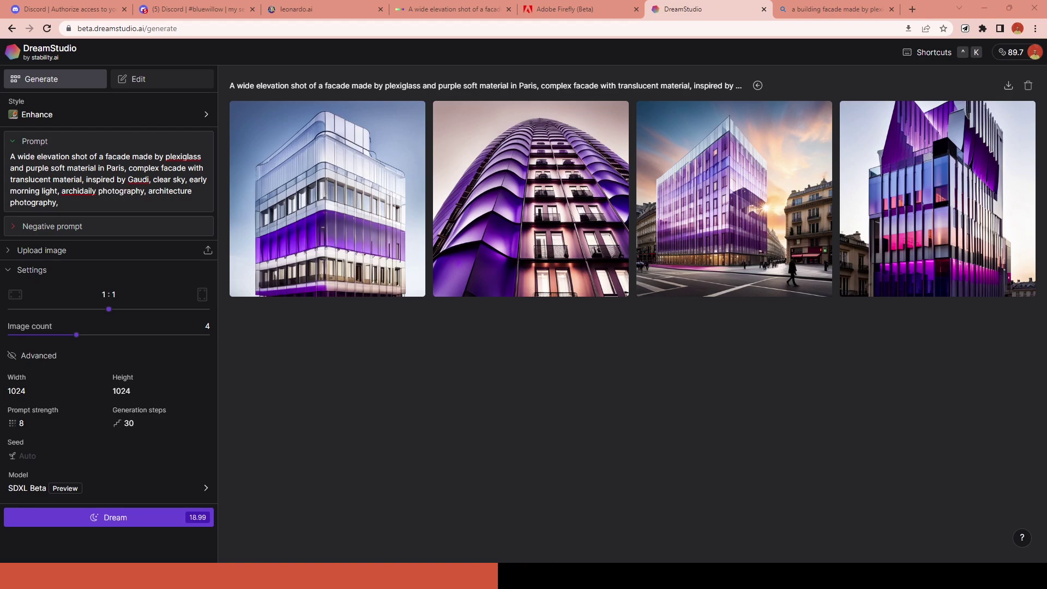
pyautogui.write('vray render, hyperrealistic photo, super sharp details, 8k photo, architectural photo')
pyautogui.click(70, 241)
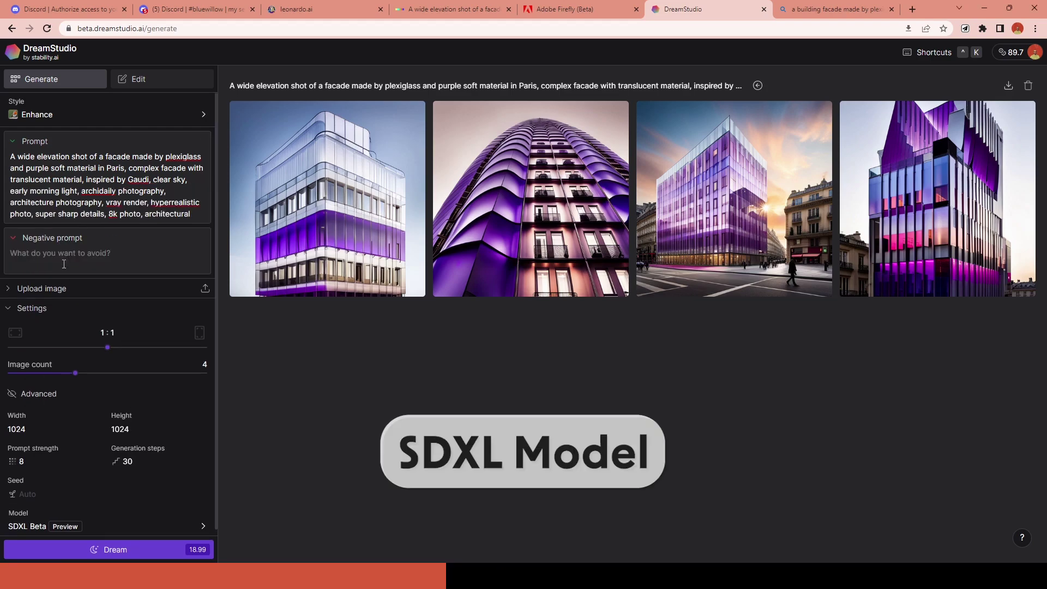
pyautogui.write('lowres, text, error, cropped, worst quality, low quality, jpeg artifacts, ugly, duplicate, morbid, mutilated, out of frame, extra fingers, mutated hands, poorly drawn hands, poorly drawn face, mutation, deformed, blurry, dehydrated, bad anatomy, bad proportions, extra limbs, cloned face, disfigured, gross proportions, malformed limbs, missing arms, missing legs, extra arms, extra legs, fused fingers, too many fingers, long neck, username, watermark, signature`')
pyautogui.hotkey('ctrl', 'Return')
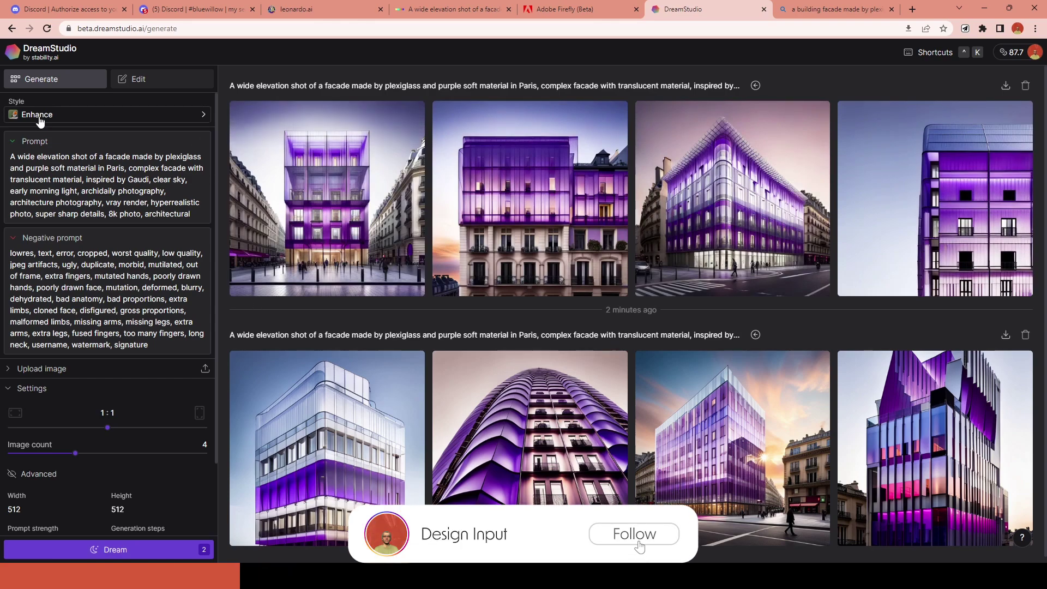
# Step: Set Photographic style, prompt strength 8 and 50 generation steps, then generate again
pyautogui.click(93, 114)
pyautogui.scroll(-3, 247, 213)
pyautogui.scroll(2, 247, 213)
pyautogui.click(247, 229)
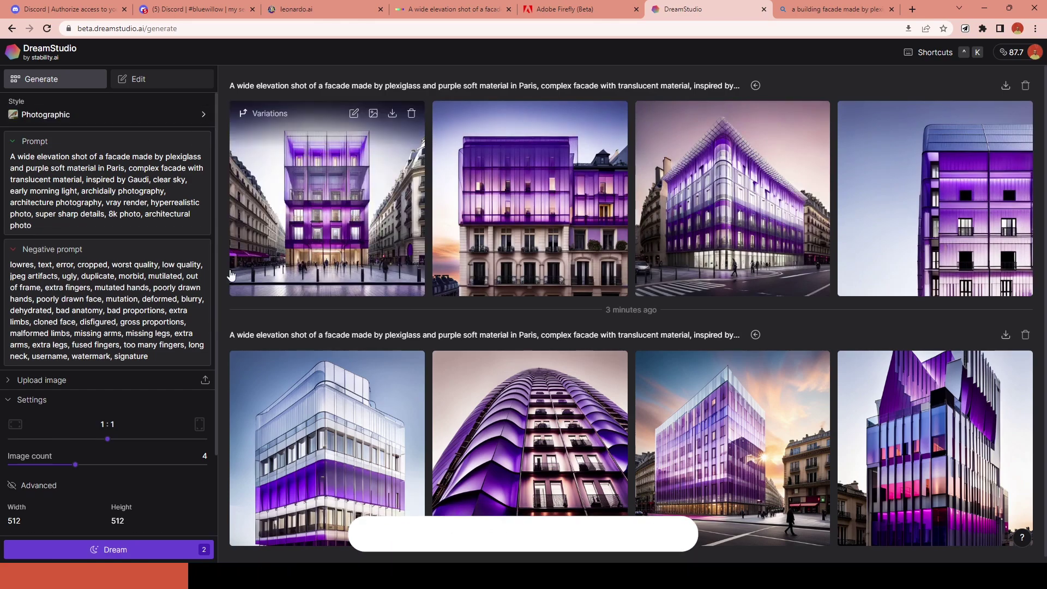
pyautogui.scroll(-2, 43, 381)
pyautogui.click(54, 455)
pyautogui.write('8')
pyautogui.press('Tab')
pyautogui.scroll(1, 123, 459)
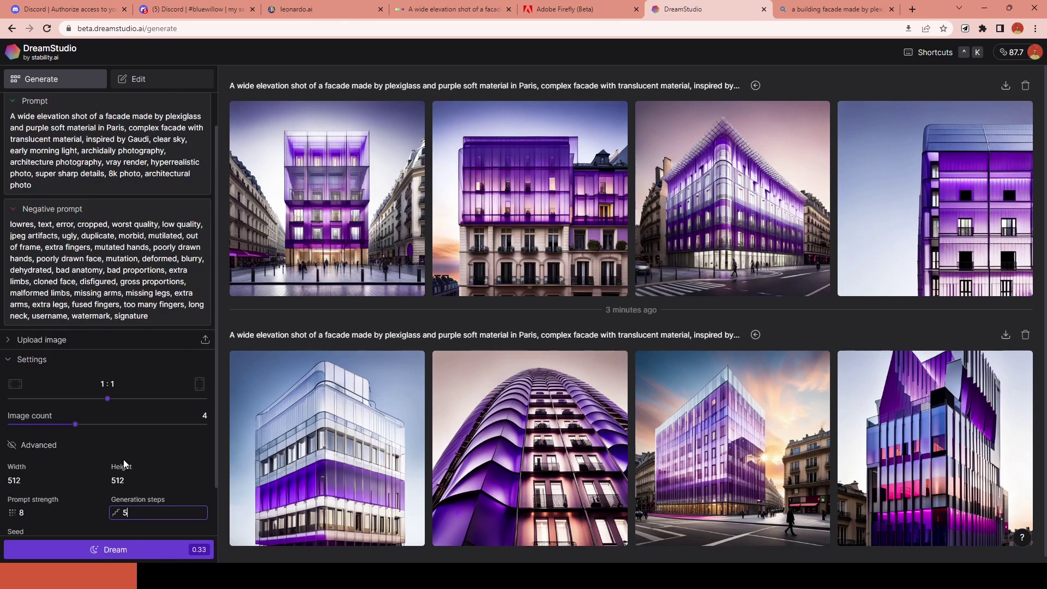
pyautogui.write('50')
pyautogui.scroll(-1, 135, 446)
pyautogui.click(124, 552)
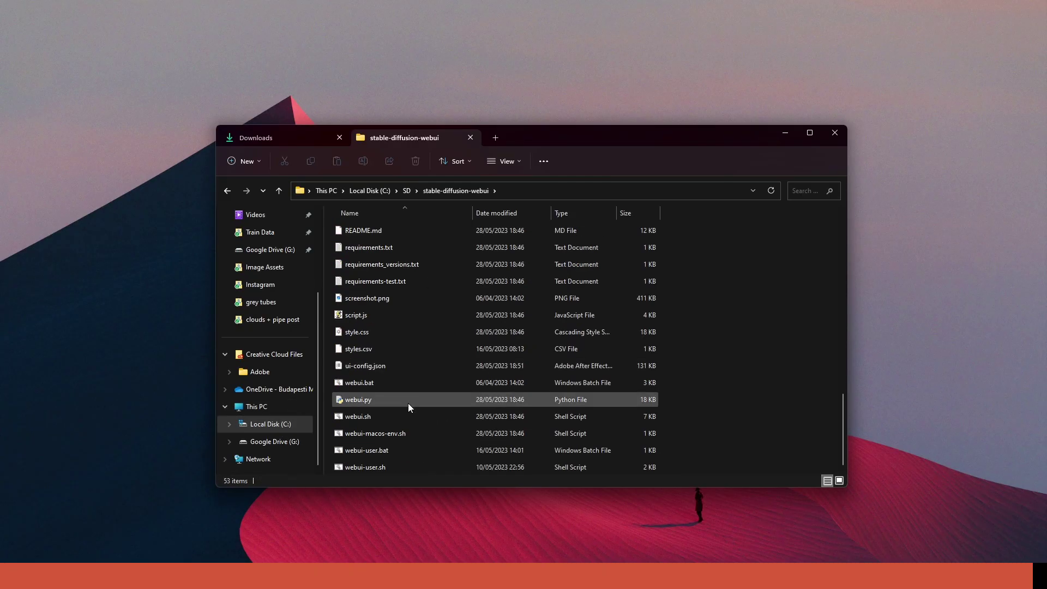
# Step: Run the webui launcher in C:\SD\stable-diffusion-webui to start Stable Diffusion WebUI
pyautogui.doubleClick(411, 403)
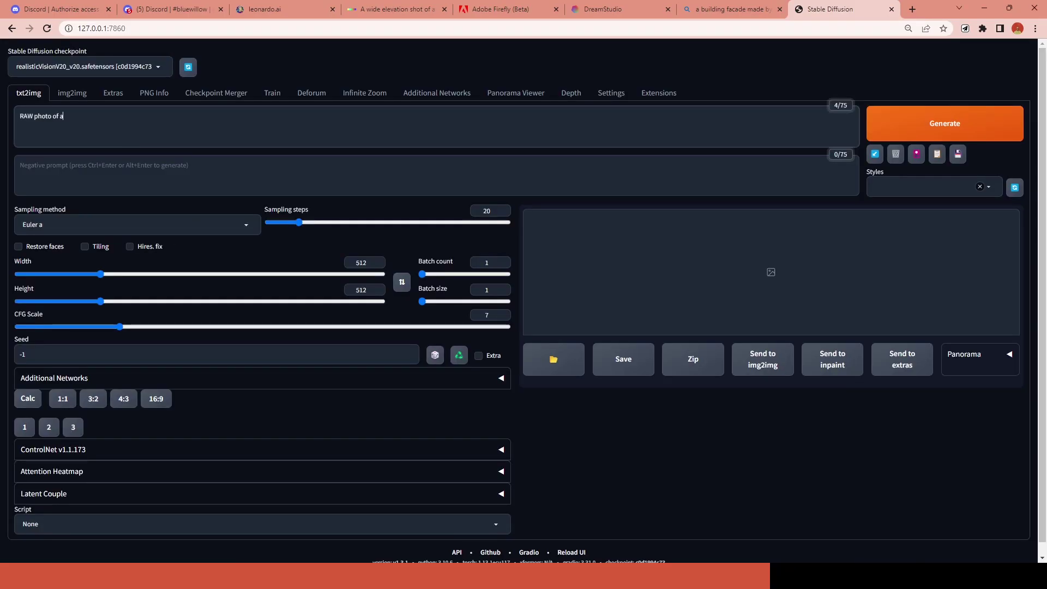
# Step: Paste the RAW photo facade prompt with extra keywords, plus the negative prompt
pyautogui.hotkey('ctrl', 'v')
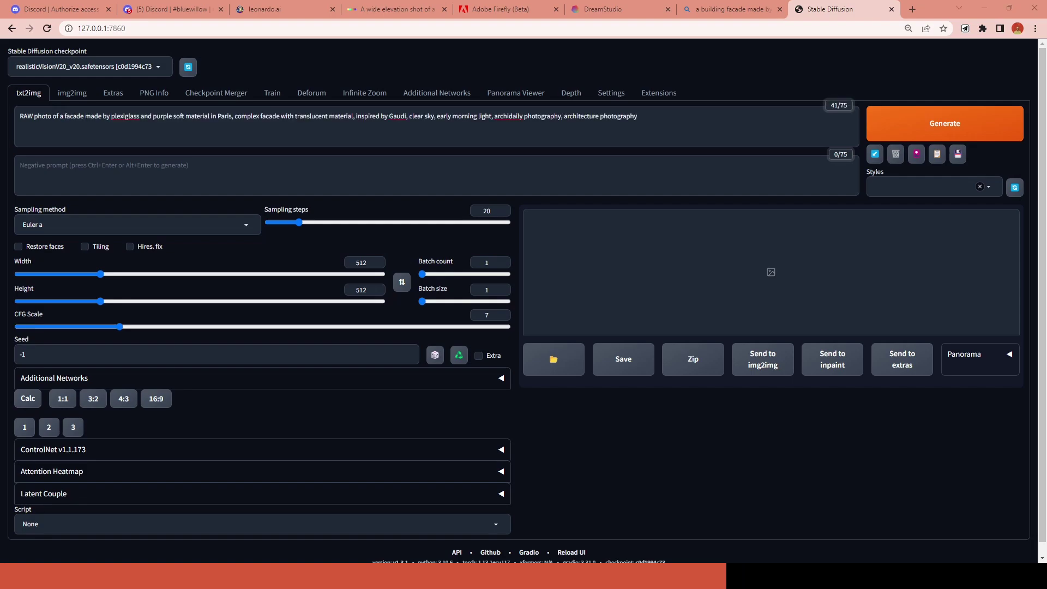
pyautogui.write(', vray render, hyperrealistic photo, super sharp details, 8k photo')
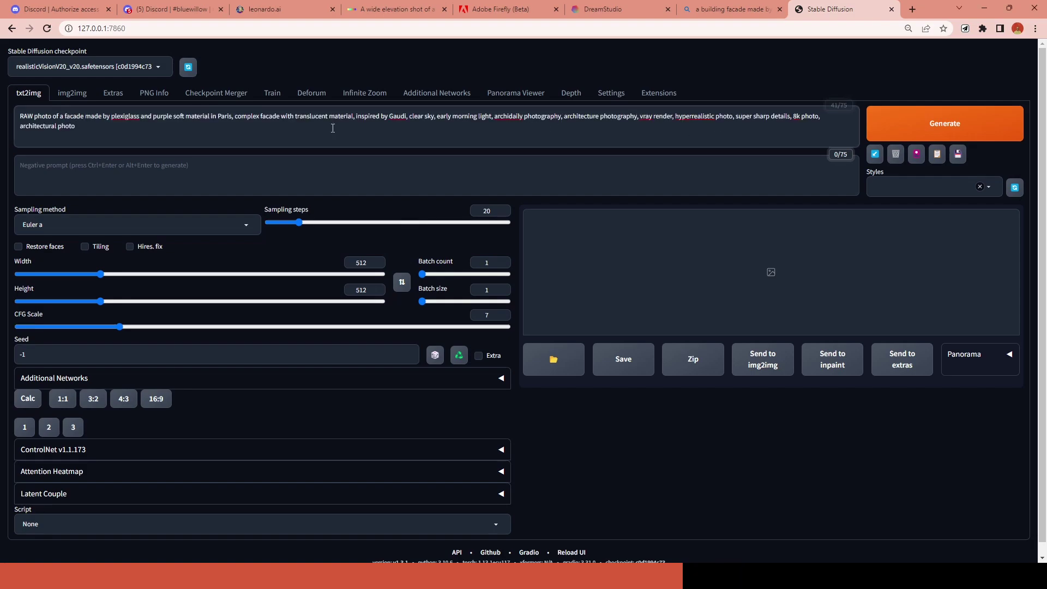
pyautogui.click(415, 174)
pyautogui.write('lowres, text, error, cropped, worst quality, low quality, jpeg artifacts, ugly, duplicate, morbid, mutilated, out of frame, extra fingers, mutated hands, poorly drawn hands, poorly drawn face, mutation, deformed, blurry, dehydrated, bad anatomy, bad proportions, extra limbs, cloned face, disfigured, gross proportions, malformed limbs, missing arms, missing legs, extra arms, extra legs, fused fingers, too many fingers, long neck, username, watermark, signature')
# Step: Set 25 sampling steps, 1024 × 1024 size and batch size 4, then generate
pyautogui.doubleClick(504, 213)
pyautogui.write('25')
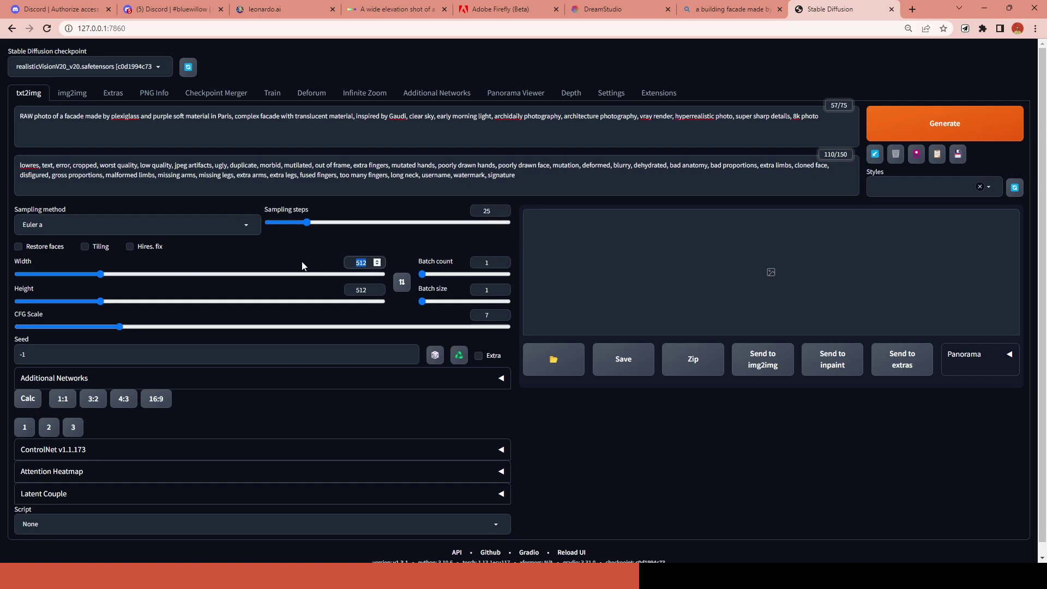
pyautogui.press('Tab')
pyautogui.press('Tab')
pyautogui.write('1024')
pyautogui.press('Tab')
pyautogui.press('Tab')
pyautogui.write('1024')
pyautogui.press('Tab')
pyautogui.press('Tab')
pyautogui.press('Tab')
pyautogui.press('Tab')
pyautogui.press('Tab')
pyautogui.write('4')
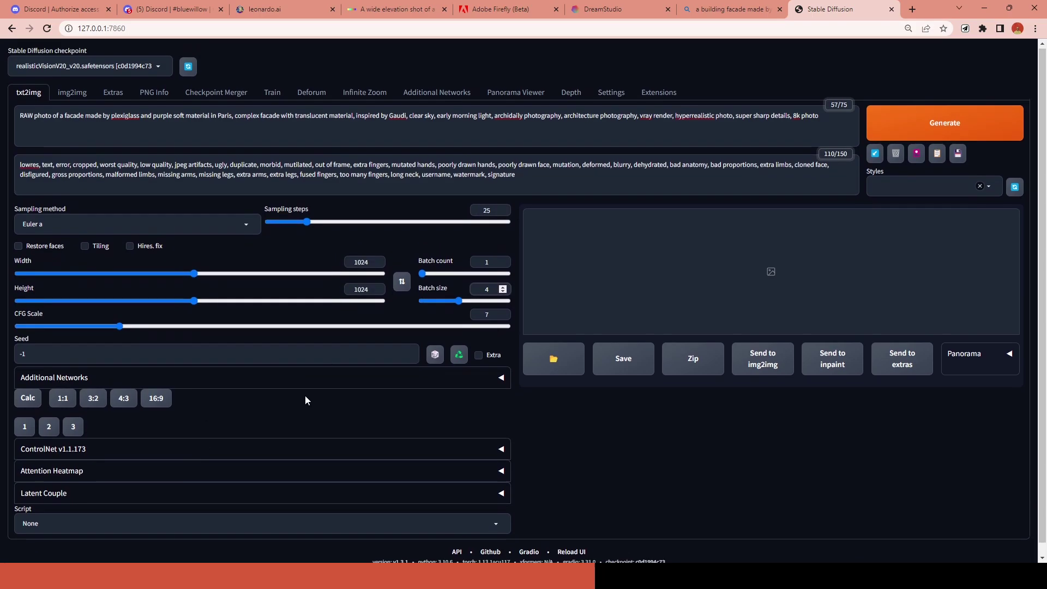
pyautogui.click(949, 121)
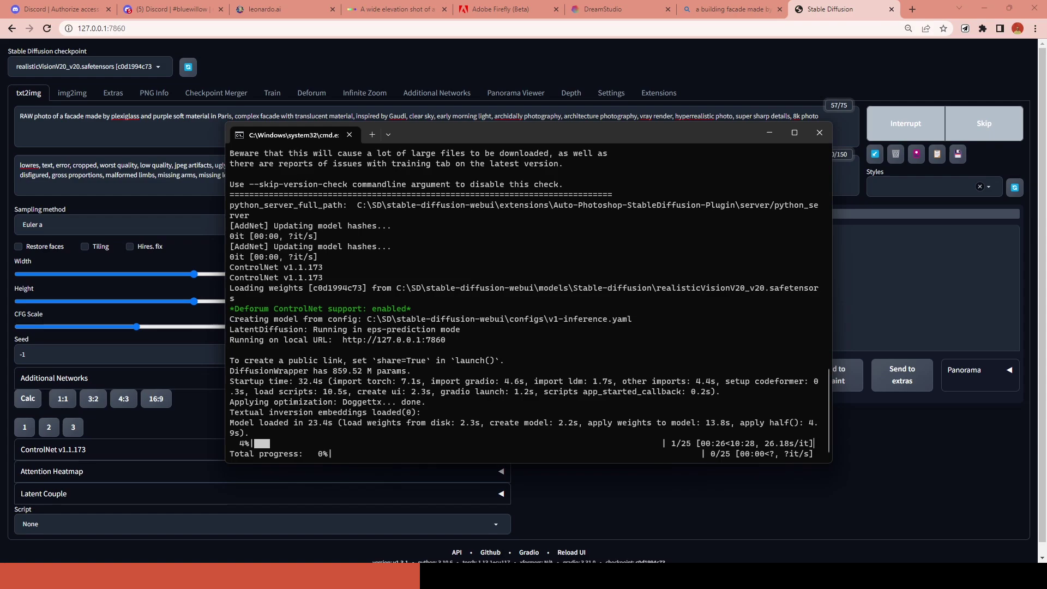
# Step: Return from the console progress view to the Stable Diffusion WebUI page
pyautogui.click(806, 467)
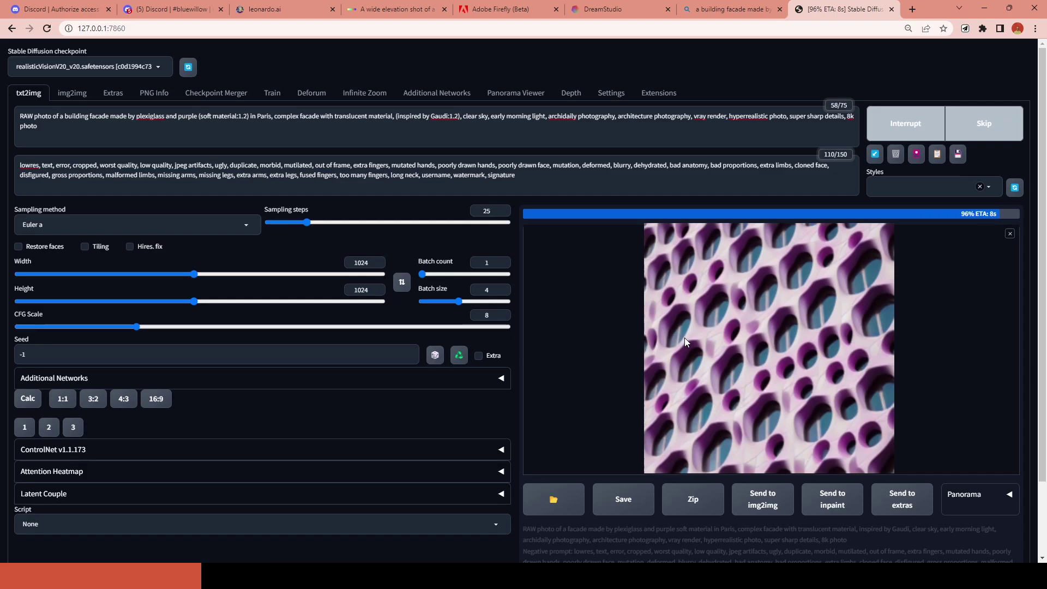
# Step: Enlarge the finished facade grid, then regenerate with the revised prompt and DPM++ SDE Karras sampler
pyautogui.click(685, 338)
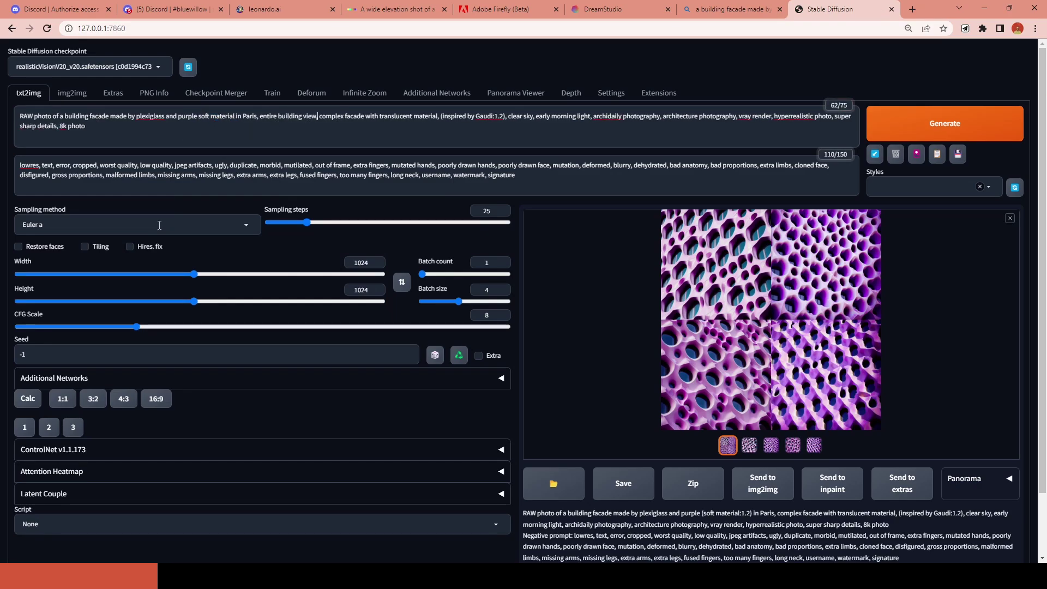
pyautogui.click(914, 136)
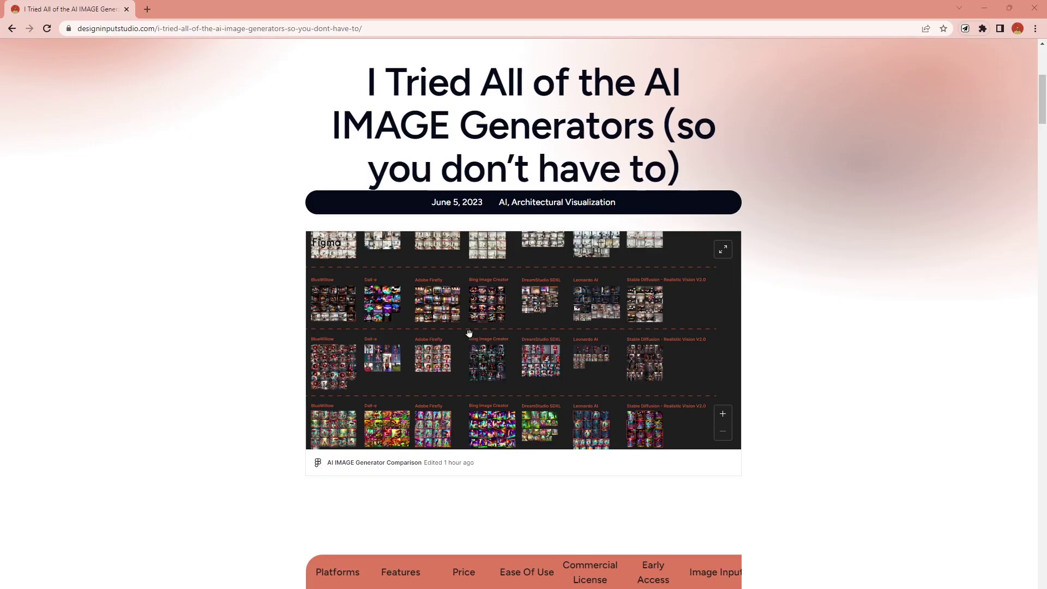
# Step: Pan the embedded Figma comparison board to reveal the category rows
pyautogui.moveTo(469, 333); pyautogui.dragTo(640, 388)
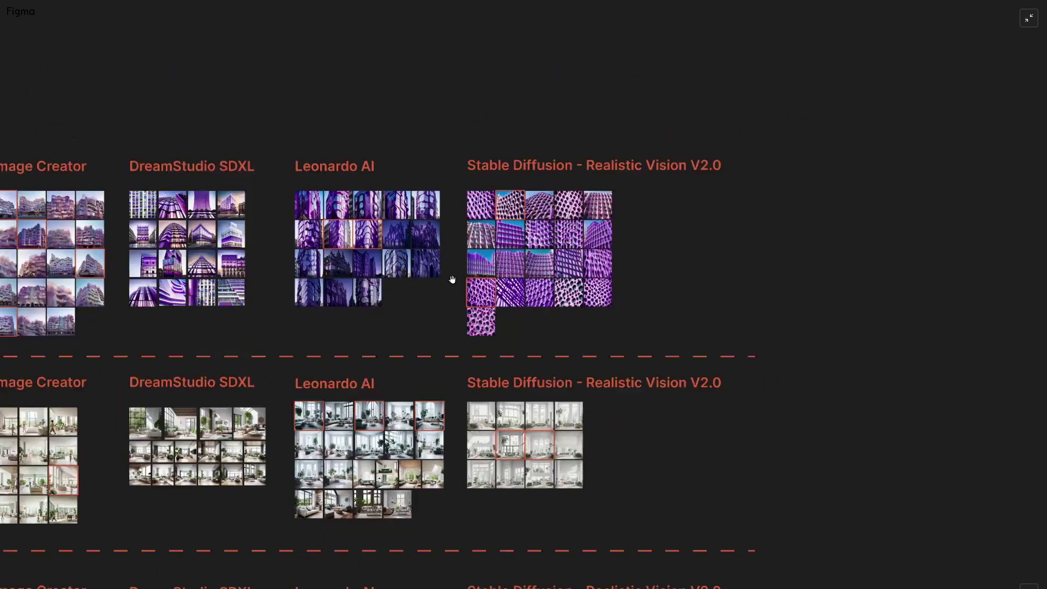
# Step: Exit the full-screen Figma board and scroll the article to the Leonardo AI and Stable Diffusion grids
pyautogui.scroll(3, 580, 240)
pyautogui.click(1026, 21)
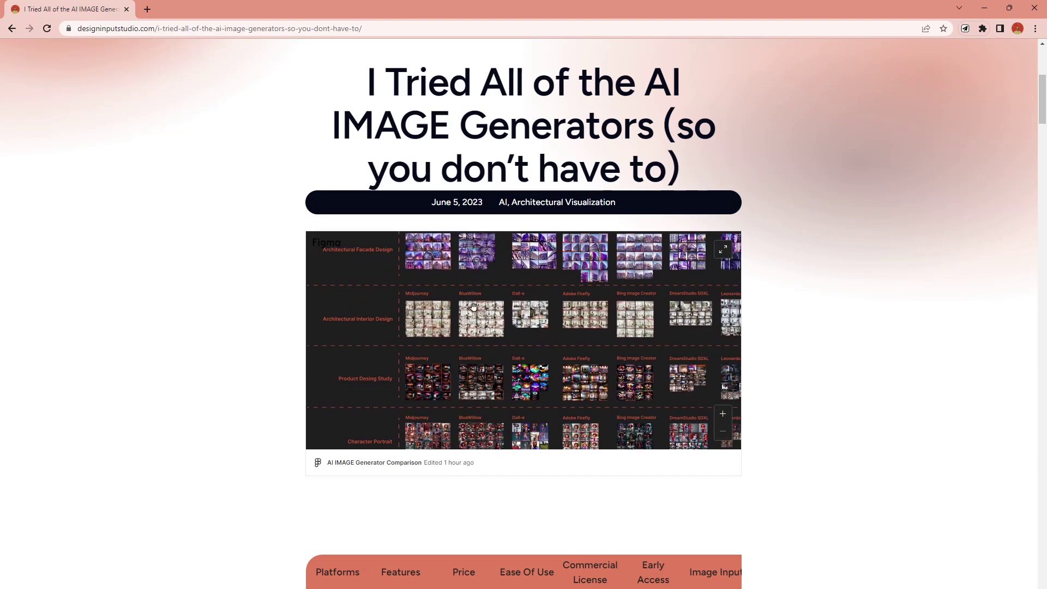
pyautogui.scroll(-6, 781, 336)
pyautogui.scroll(-2, 781, 337)
pyautogui.scroll(-3, 779, 334)
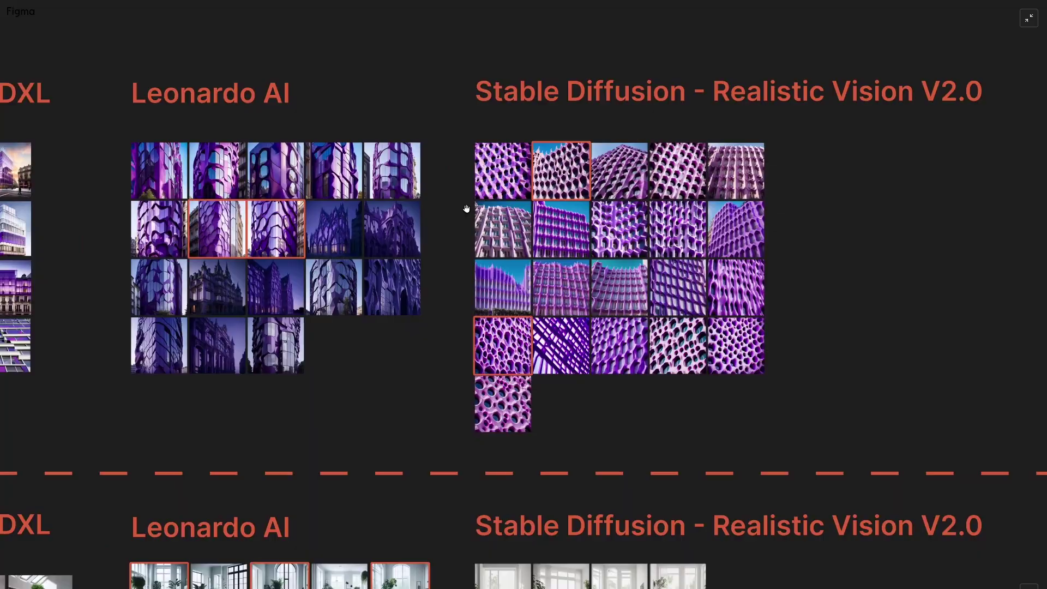
# Step: Exit the full-screen board and scroll to the table rating features, price, ease of use and licence
pyautogui.scroll(-5, 466, 209)
pyautogui.click(1029, 18)
pyautogui.scroll(-5, 779, 335)
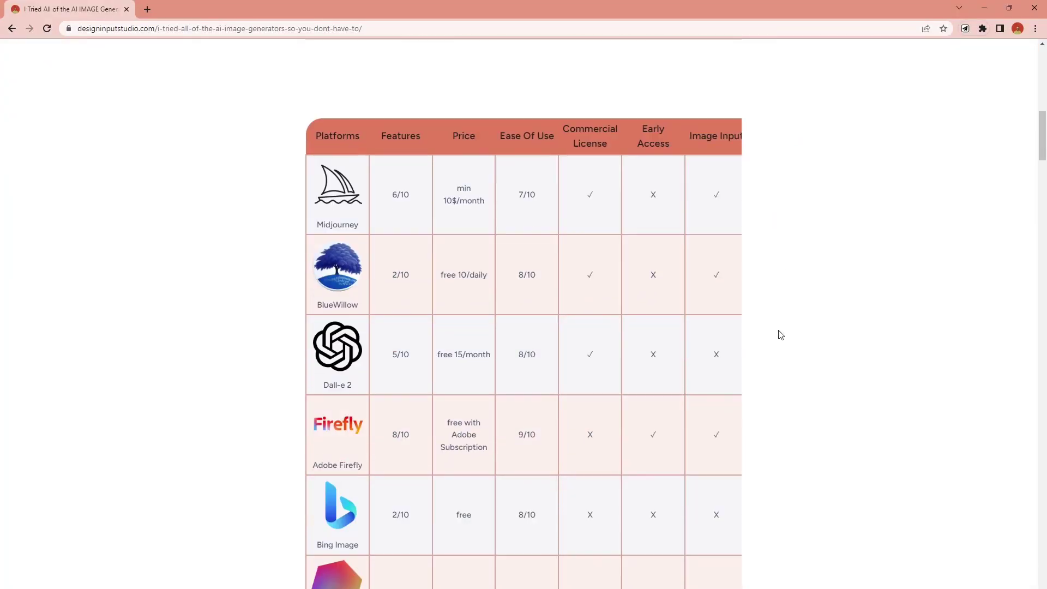